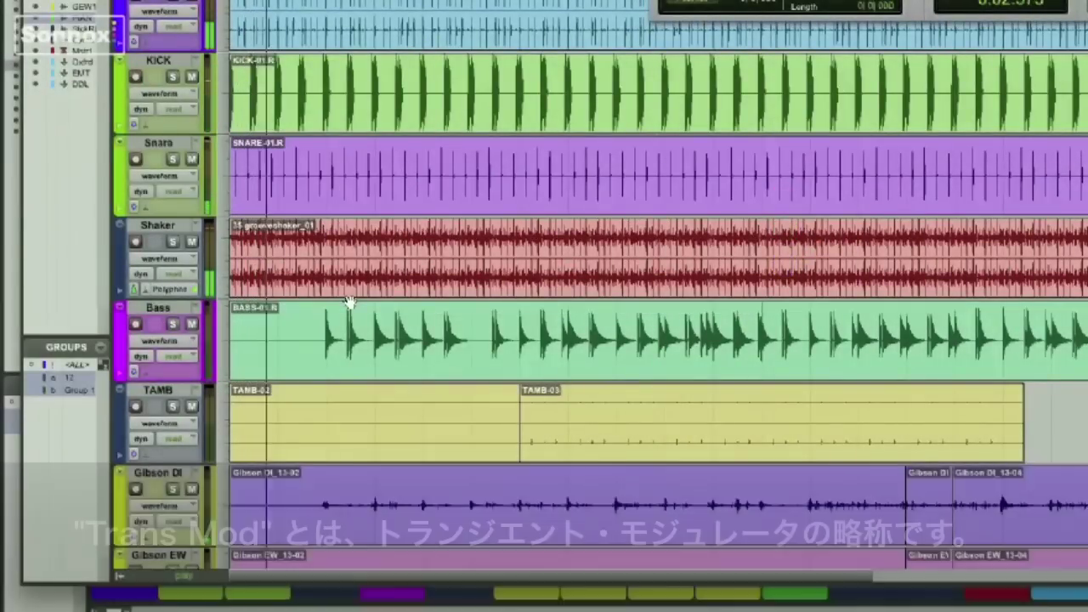
Switch to the Mix window showing the LOOP track's Transient Modulator on RT PUNCHY KICK
key(ctrl+equal)
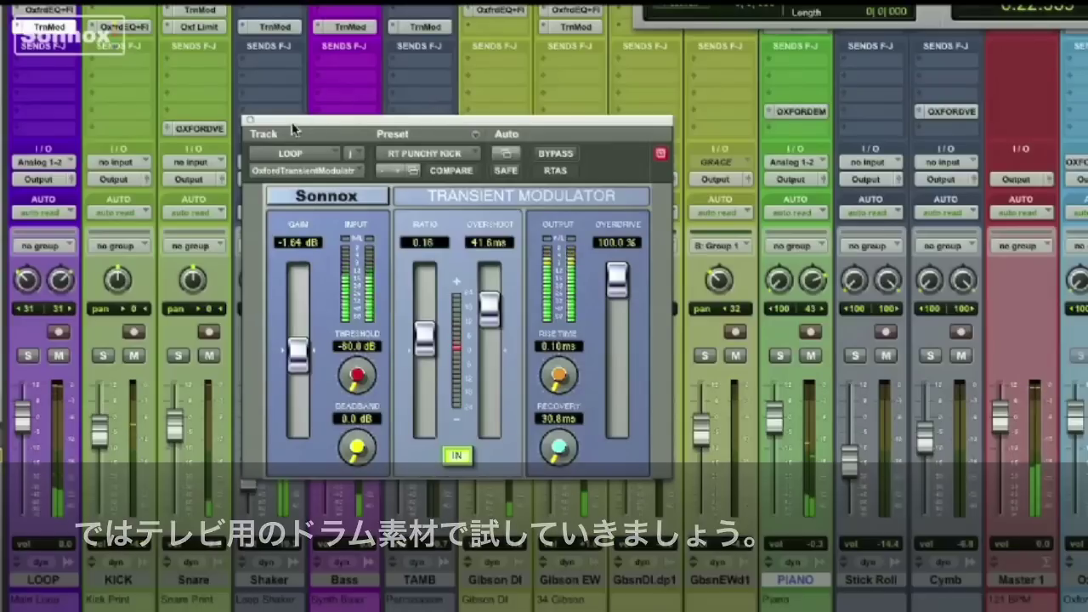
Solo the LOOP, KICK and Snare tracks
drag(302, 122, 349, 119)
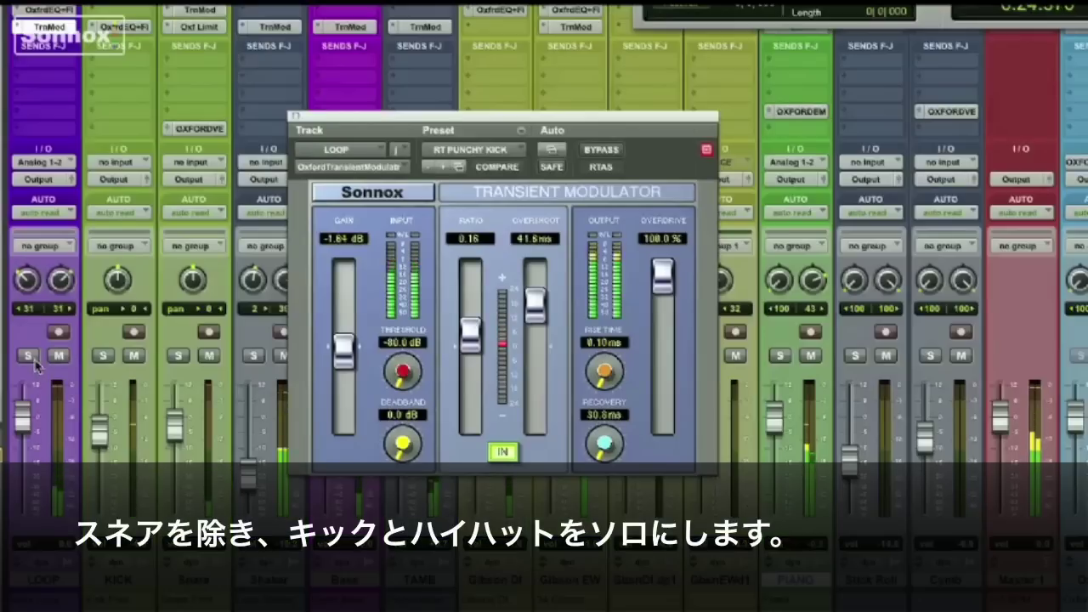
click(31, 356)
click(103, 356)
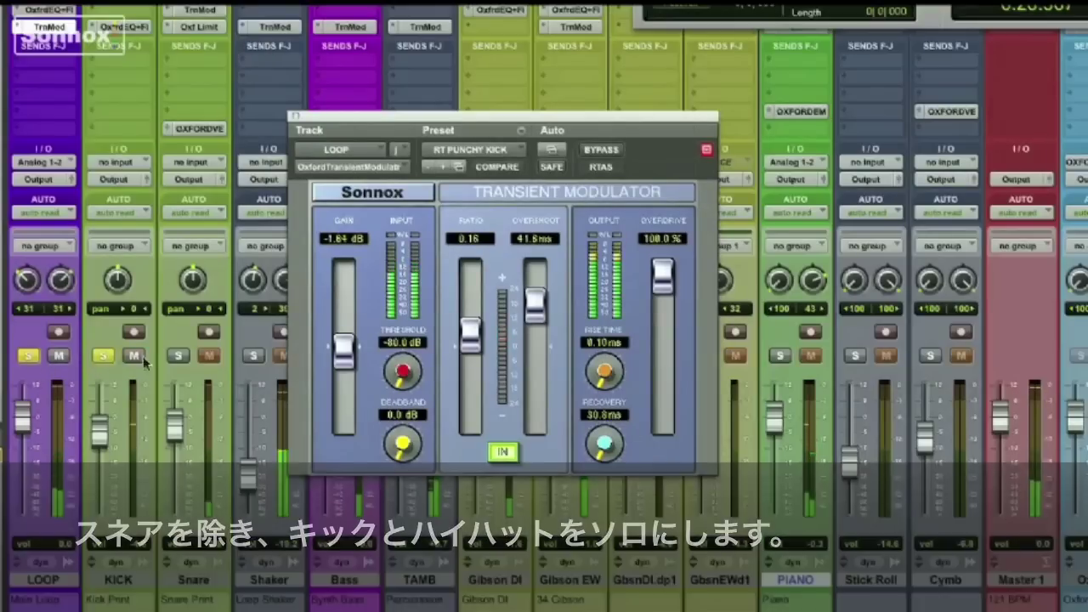
click(179, 356)
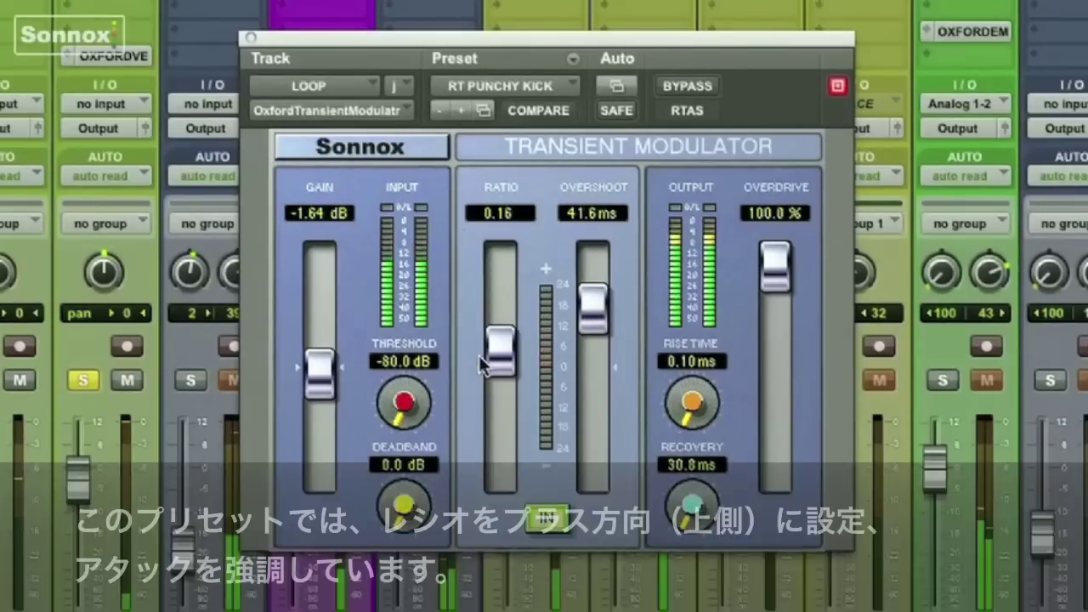
Load RT KICK LIGHT on the loop and set Ratio to -0.31 and Gain to +8.84 dB
click(501, 89)
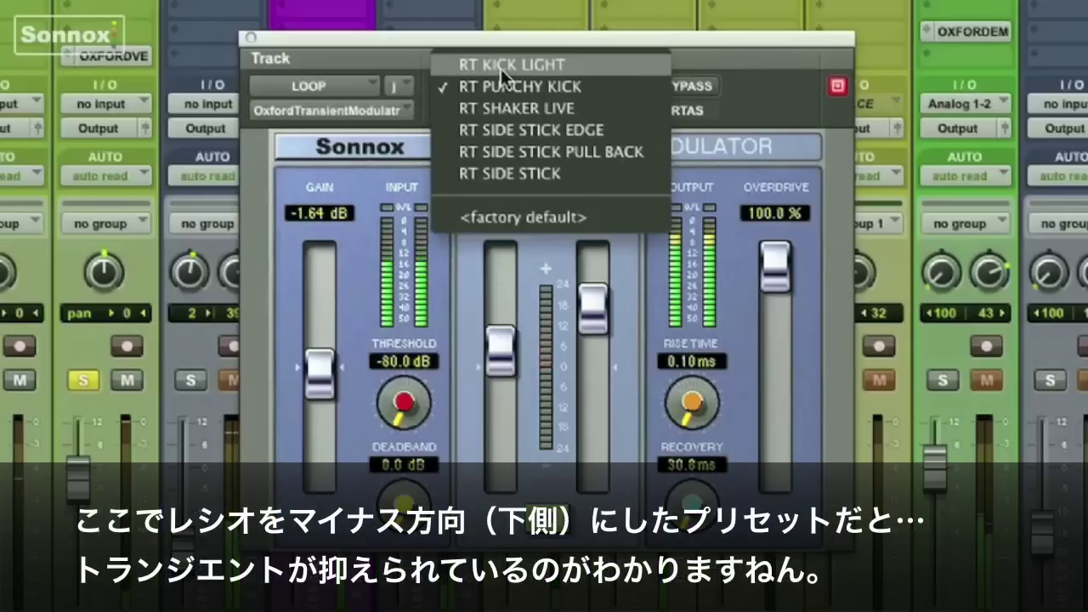
click(501, 68)
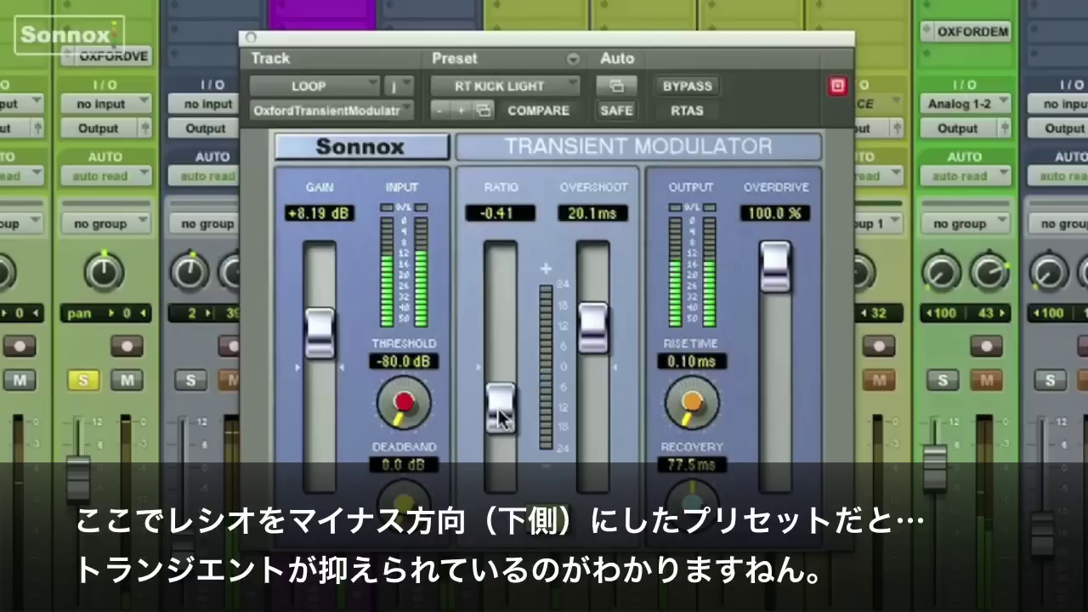
drag(502, 416, 501, 449)
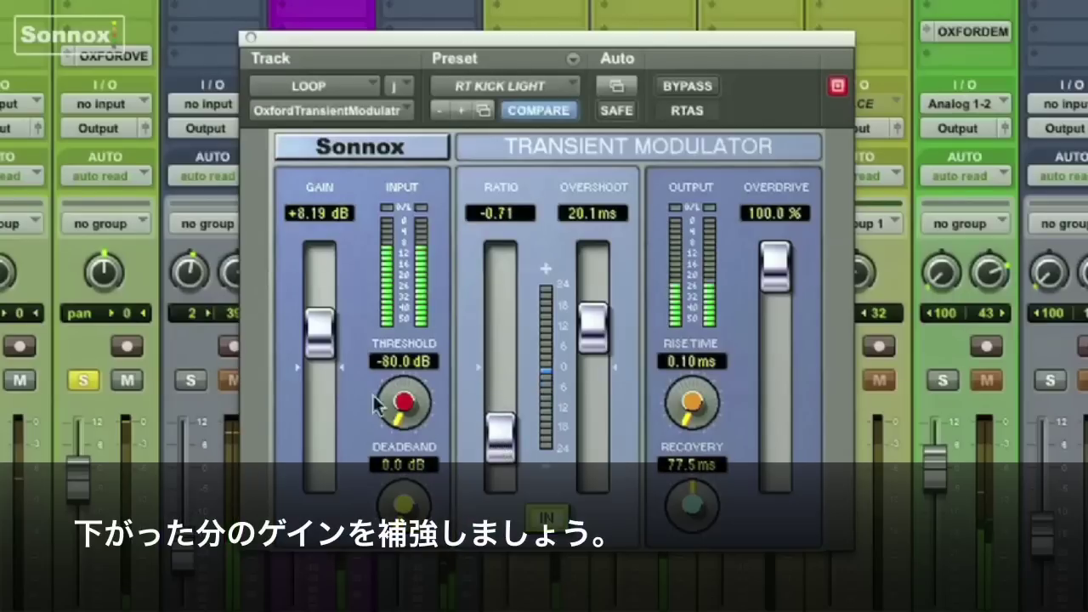
drag(317, 342, 321, 333)
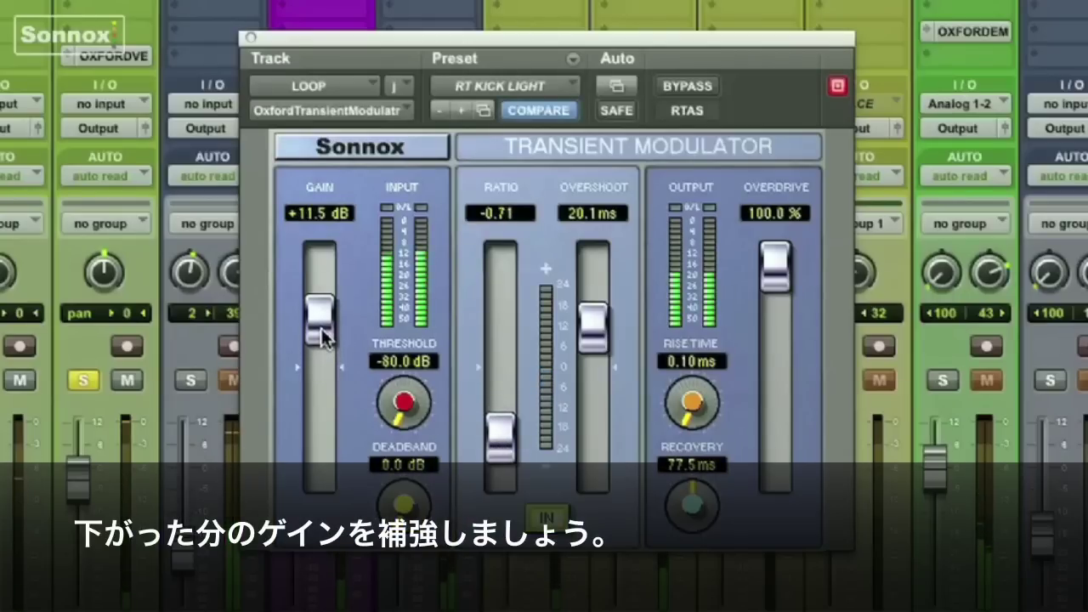
drag(498, 440, 498, 411)
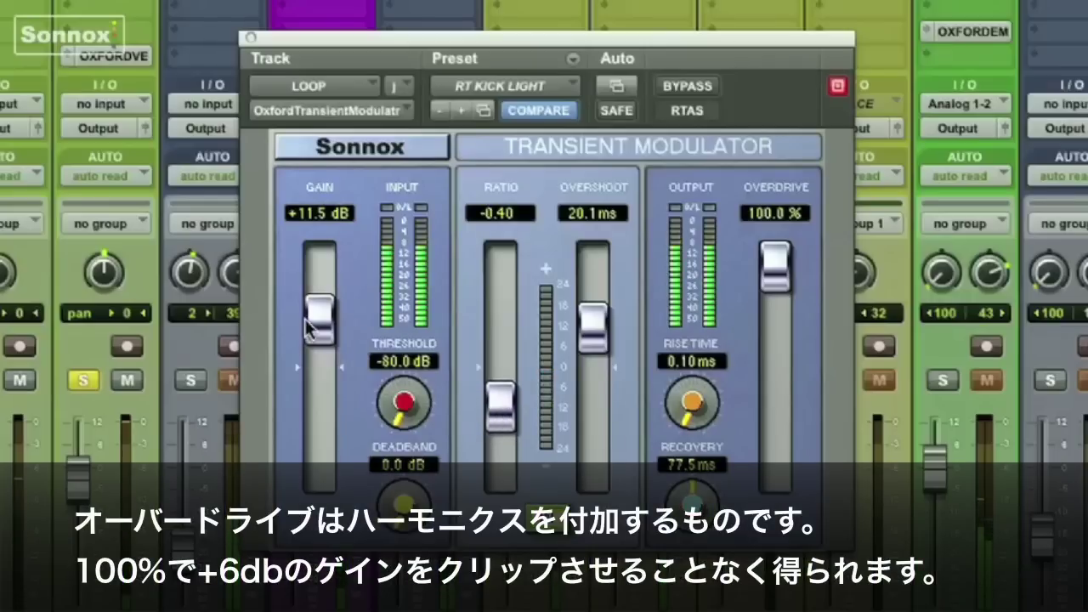
drag(319, 325, 321, 338)
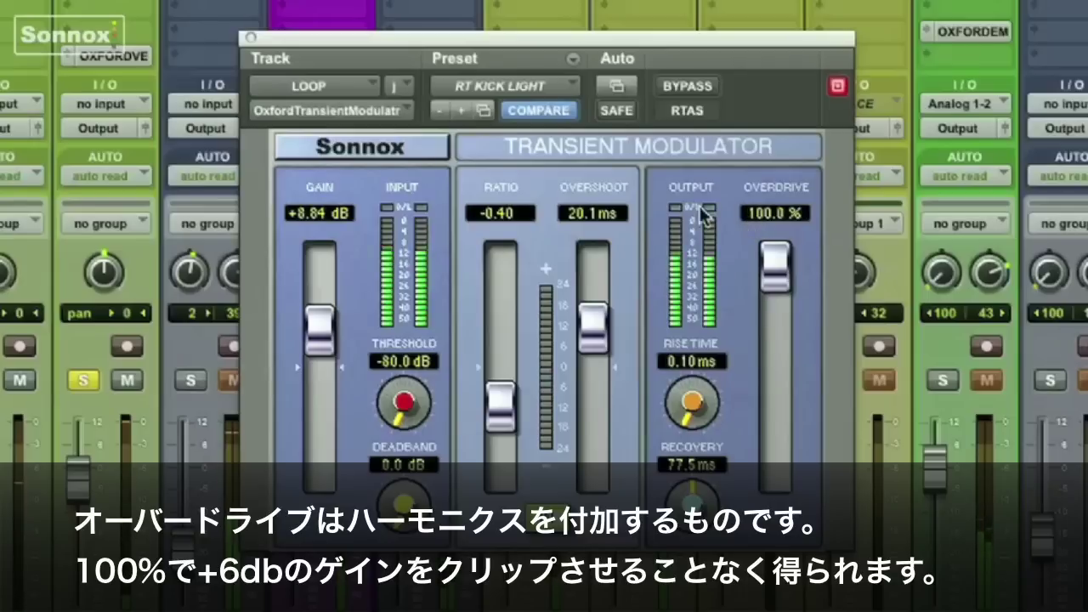
drag(503, 419, 501, 405)
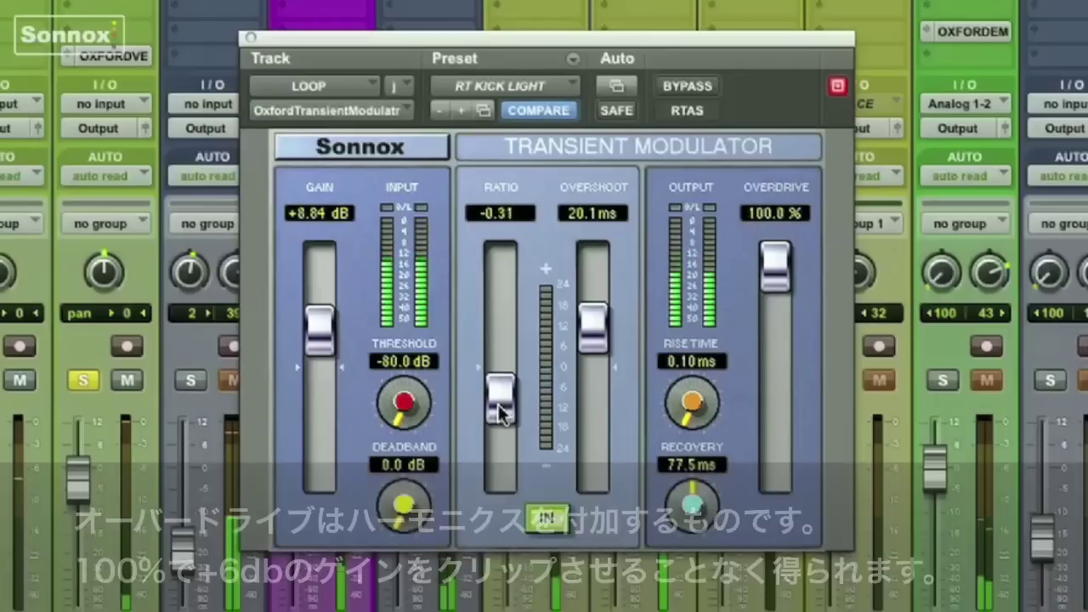
Reload RT PUNCHY KICK on the loop and unsolo the Snare
click(507, 87)
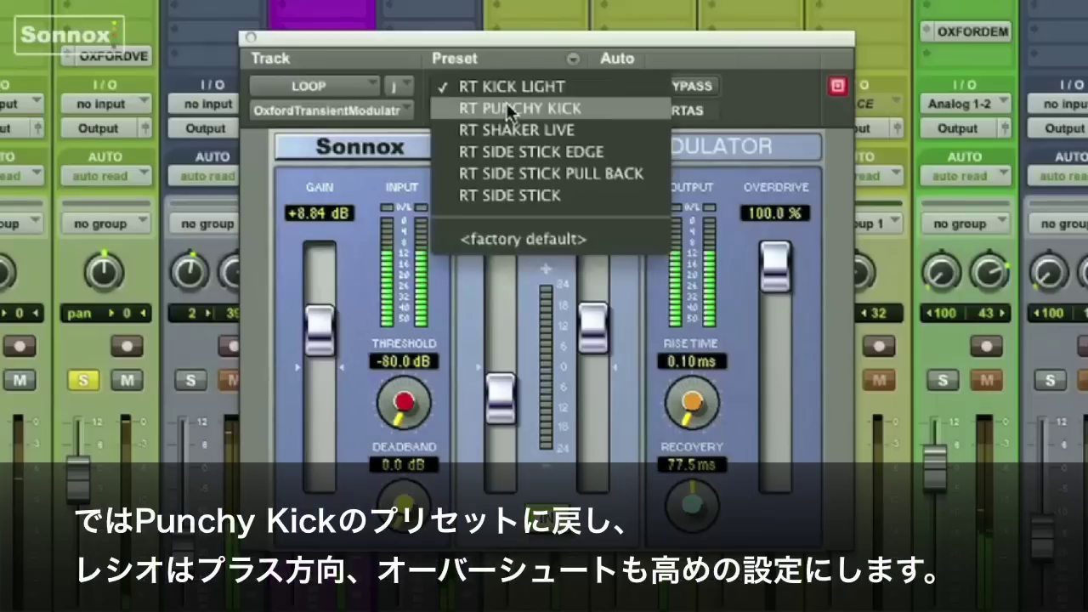
click(507, 108)
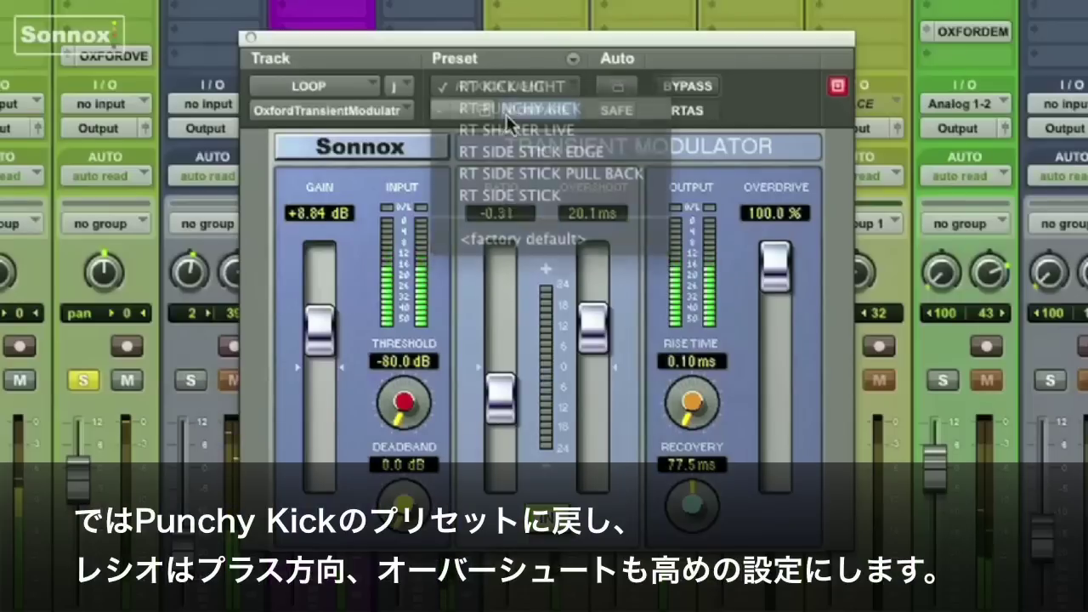
click(73, 378)
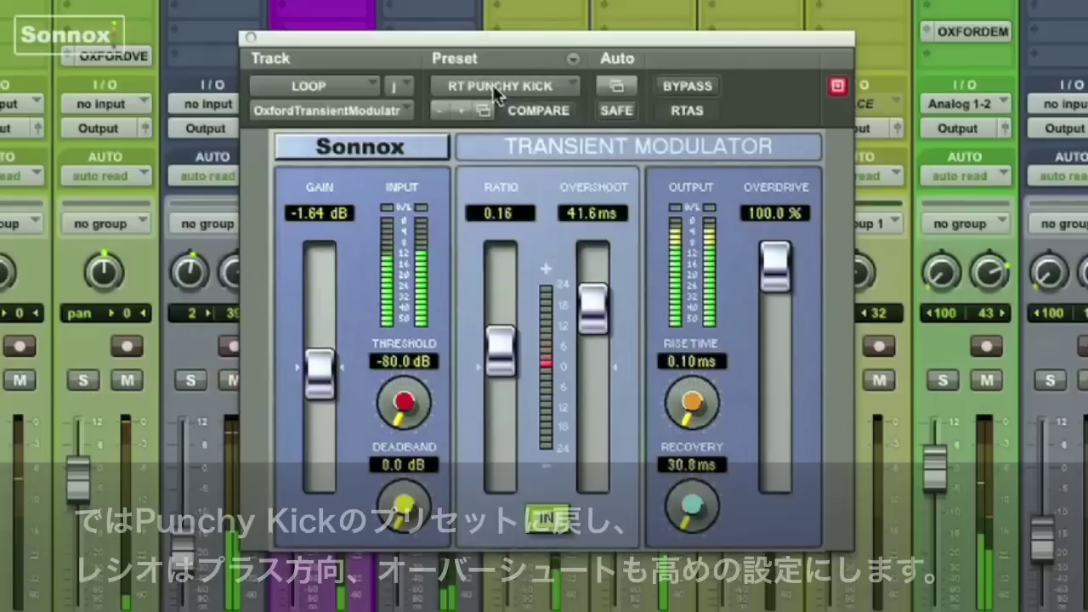
Compare RT KICK LIGHT with Gain at +12.1 dB, then return to RT PUNCHY KICK
click(492, 84)
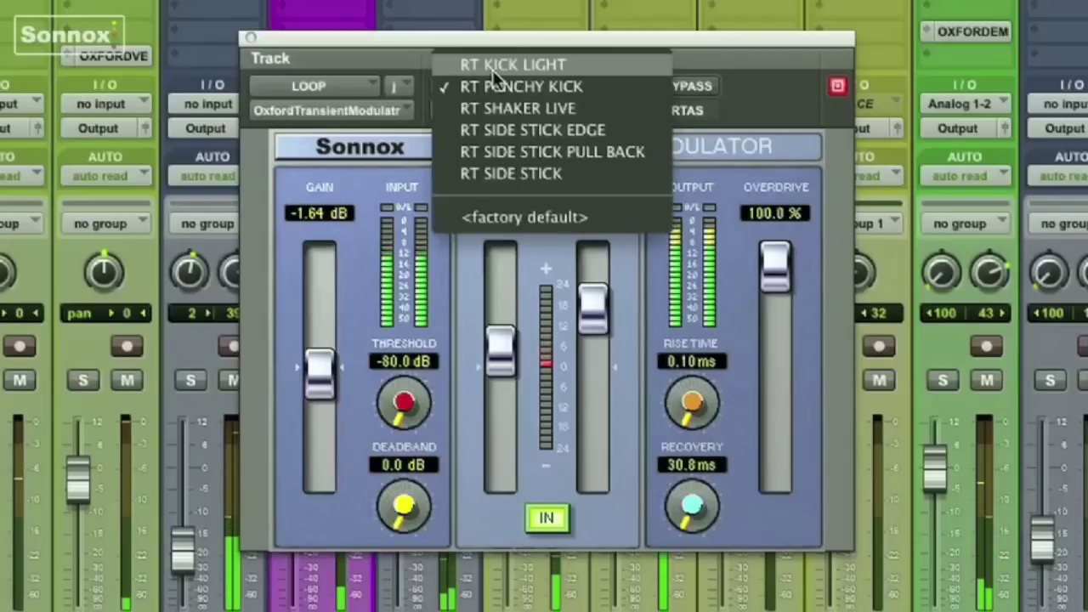
click(492, 70)
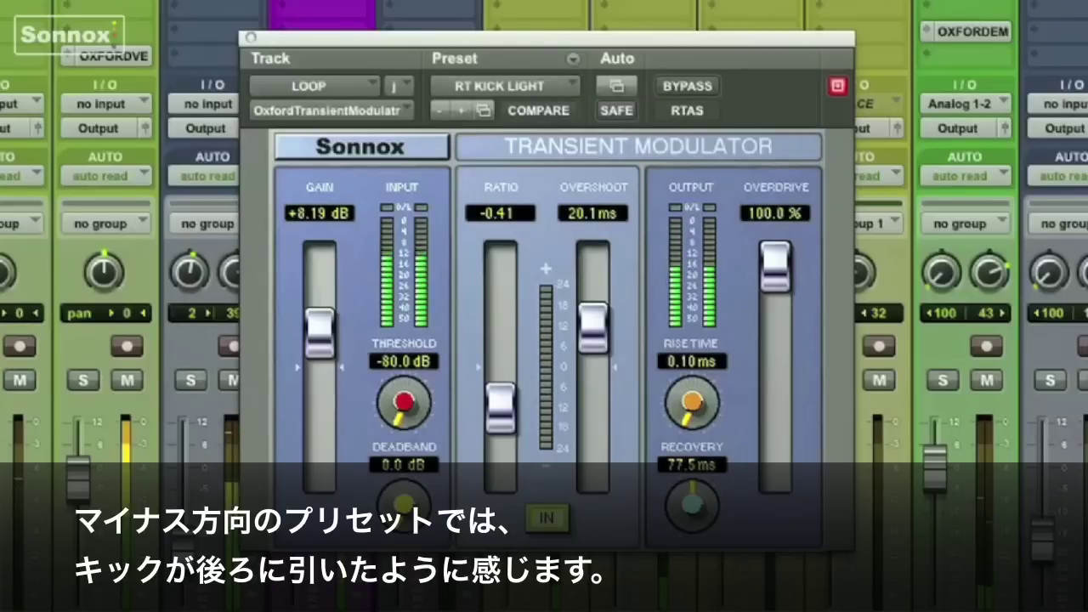
drag(319, 333, 326, 321)
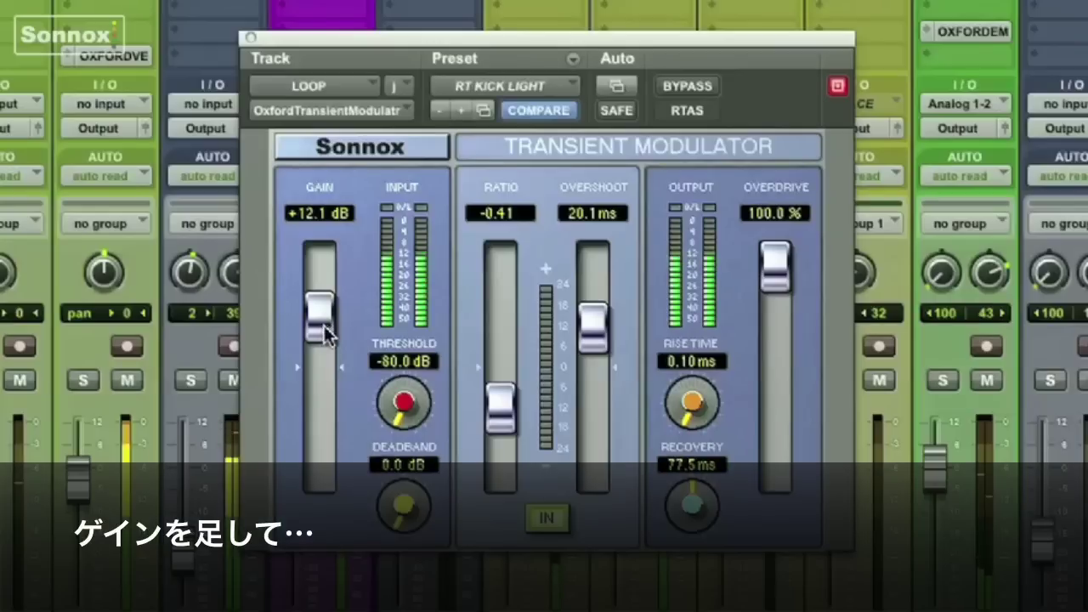
click(519, 85)
click(517, 109)
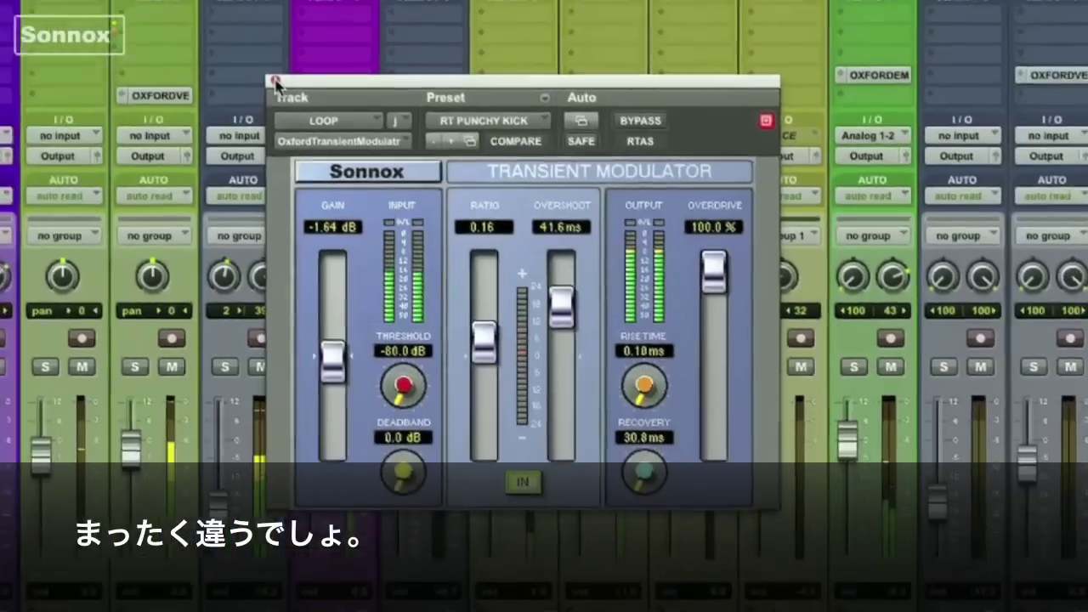
Solo the Snare, open its Transient Modulator, and deactivate its OXFORDVE reverb insert
click(249, 39)
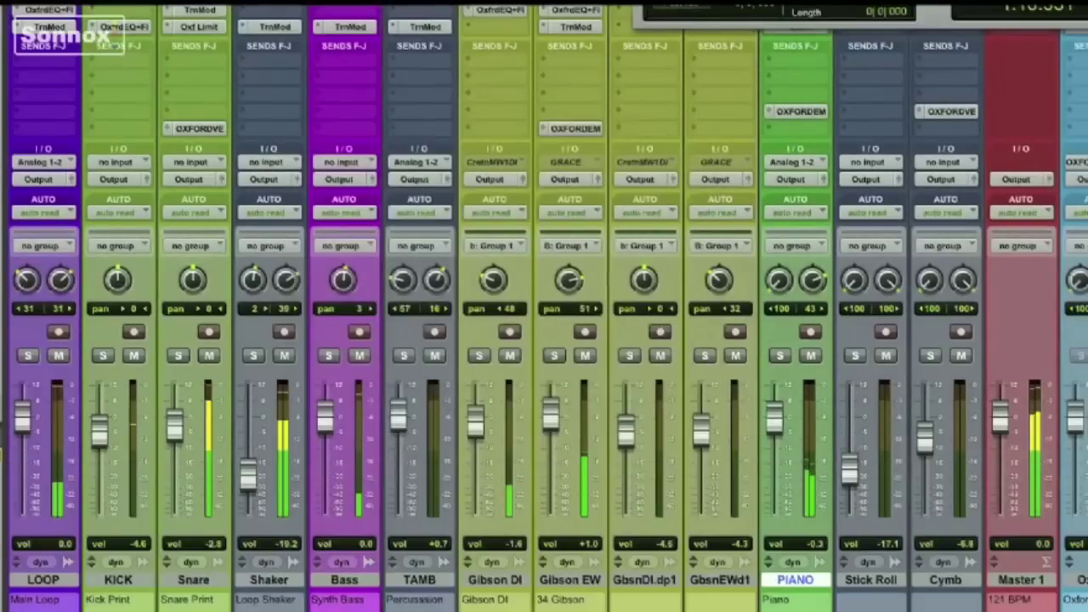
click(179, 355)
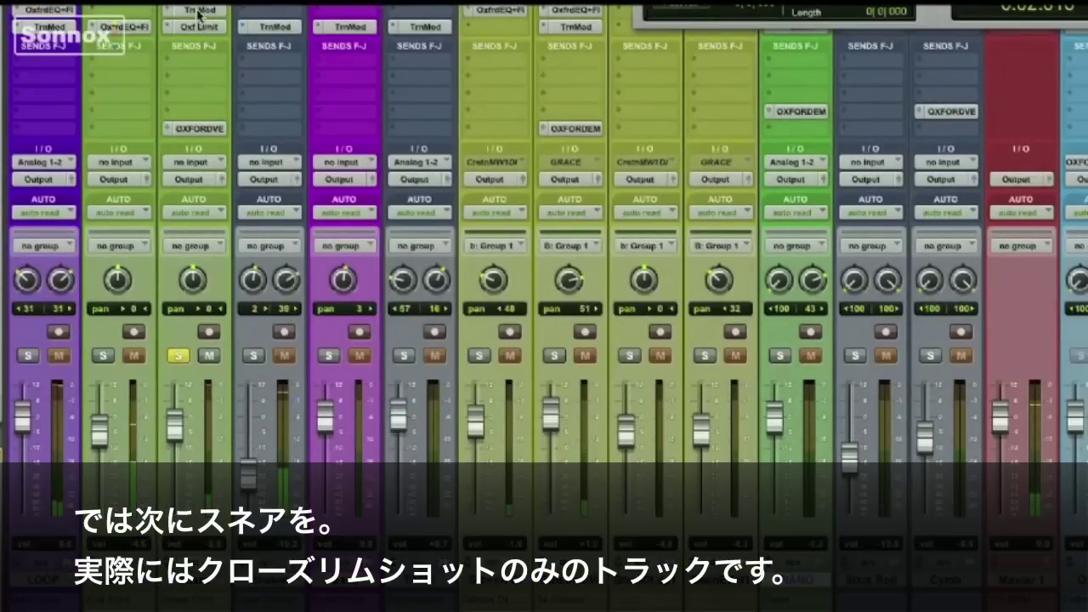
click(198, 11)
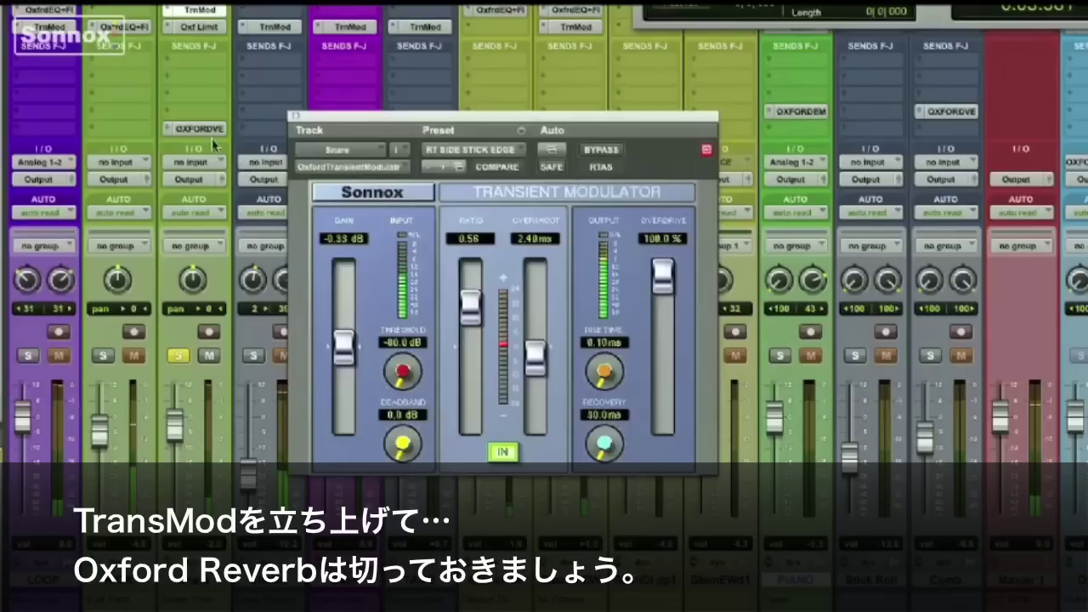
ctrl+click(200, 129)
click(552, 146)
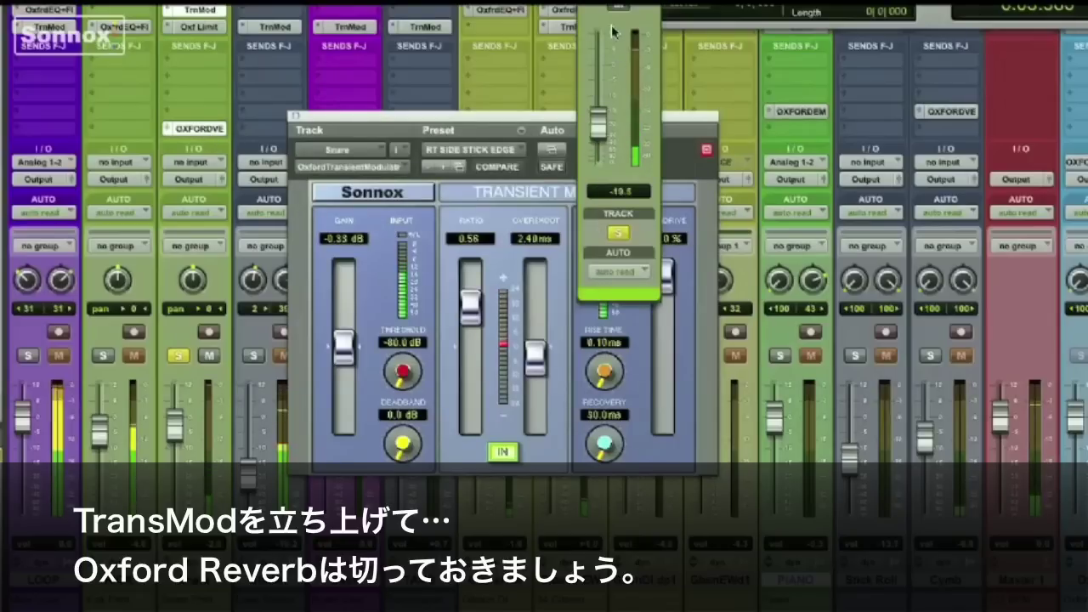
click(297, 119)
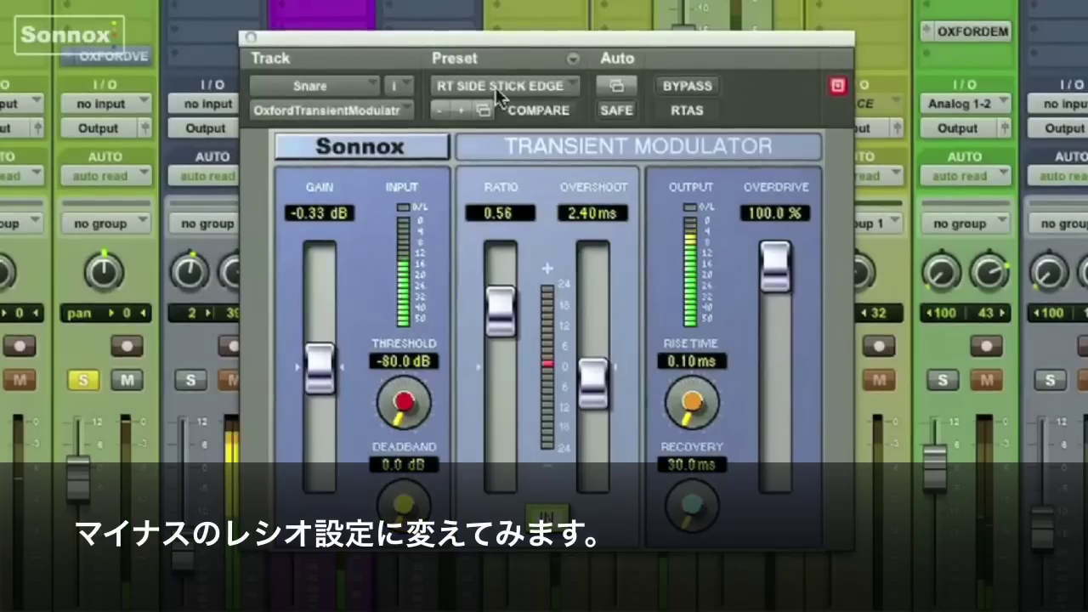
Try RT SIDE STICK PULL BACK on the snare with a gain tweak, then settle on RT SIDE STICK EDGE
click(469, 144)
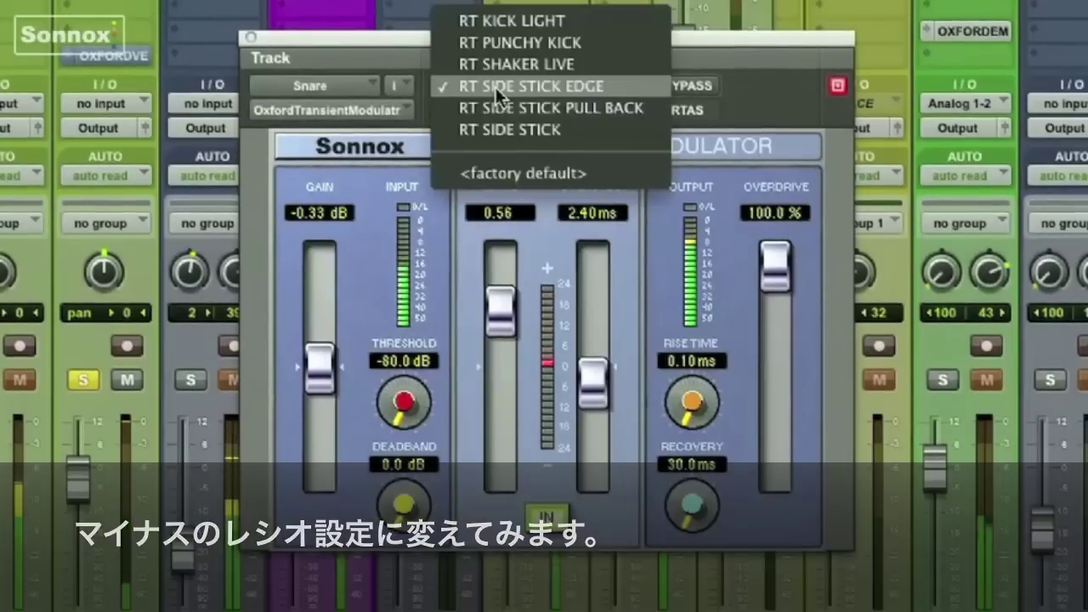
click(506, 107)
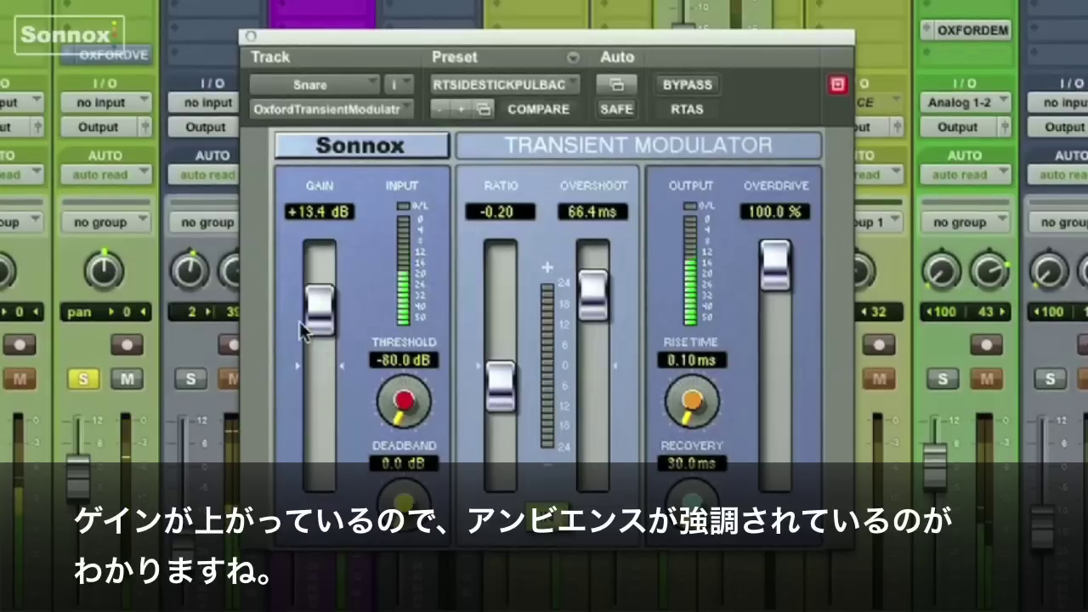
mouse_move(320, 317)
mouse_down()
mouse_move(321, 366)
mouse_move(321, 308)
mouse_up()
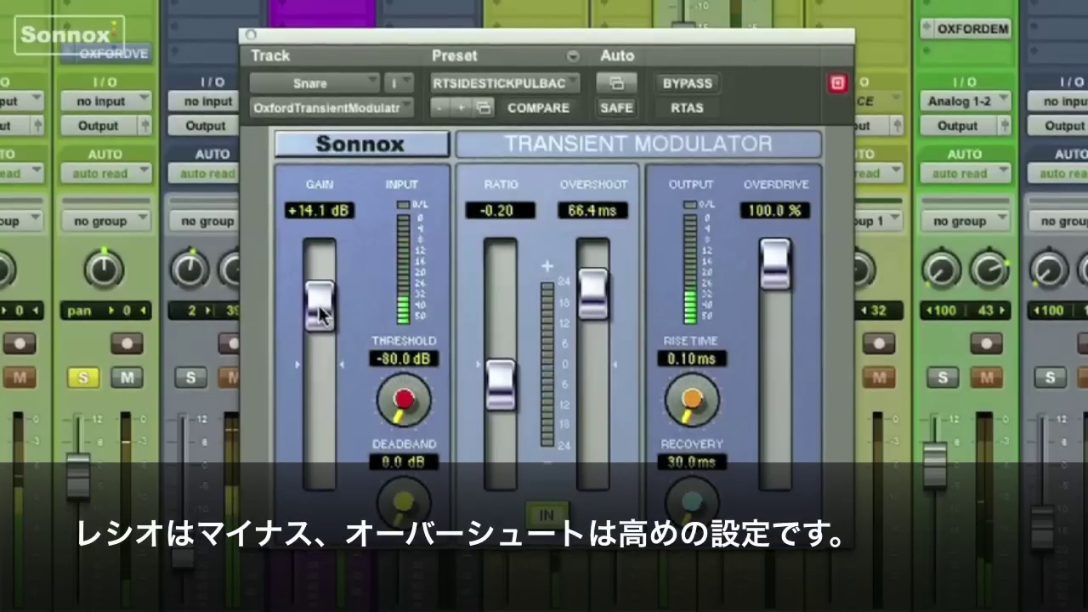
click(514, 73)
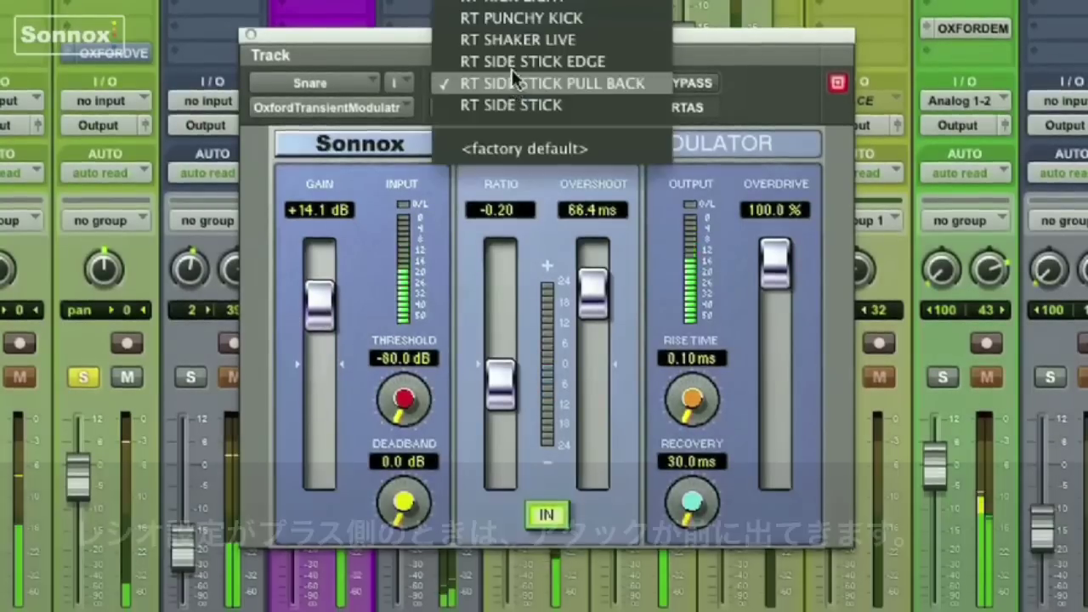
click(511, 60)
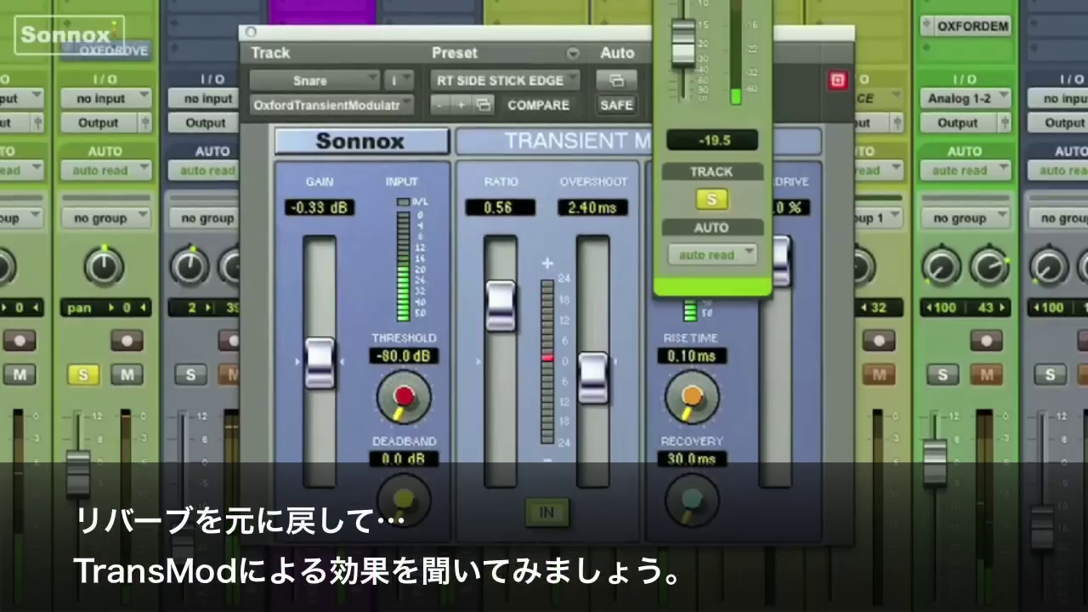
click(249, 33)
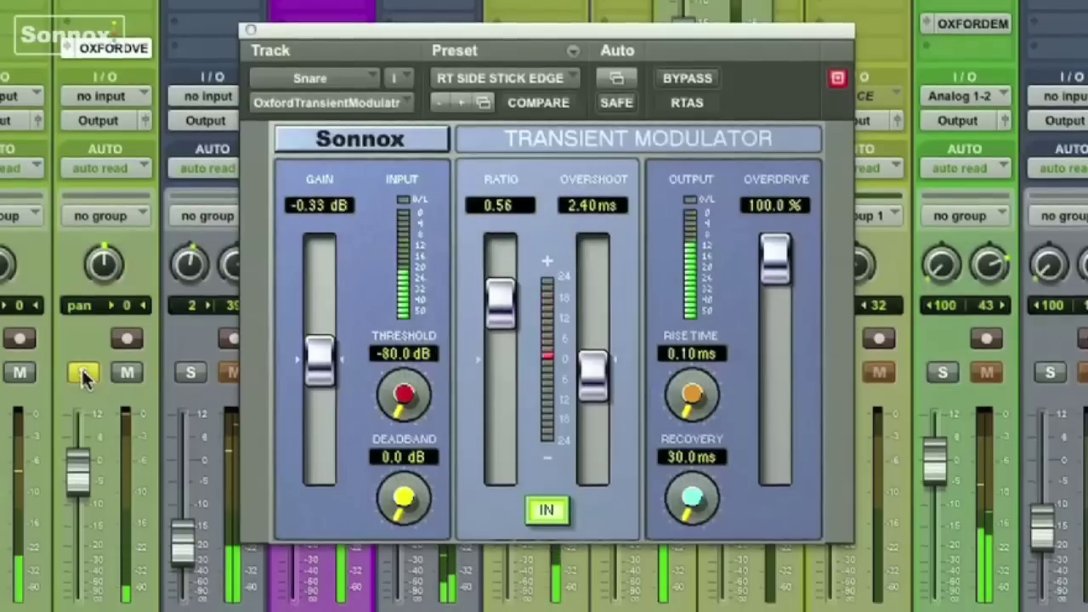
Unsolo the track, recompare RT SIDE STICK PULL BACK, keep RT SIDE STICK EDGE, and solo the Shaker
click(83, 374)
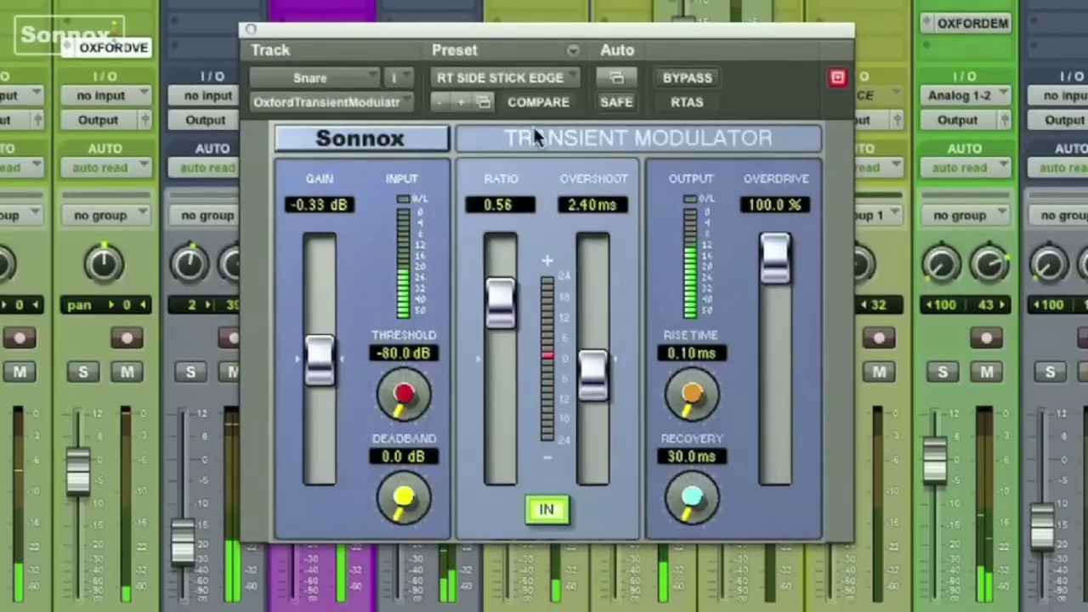
click(520, 78)
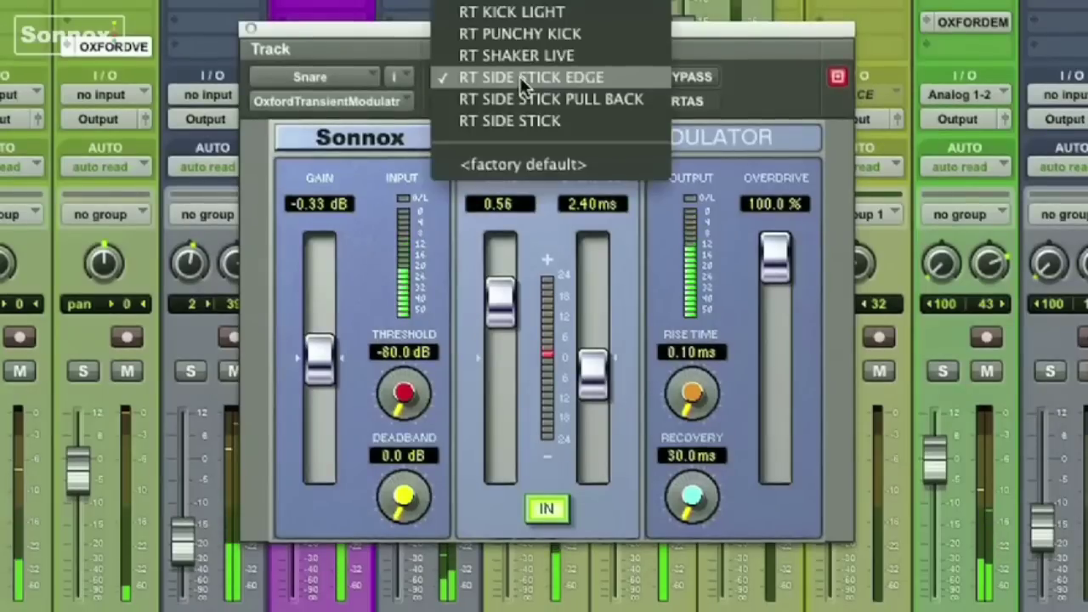
click(524, 96)
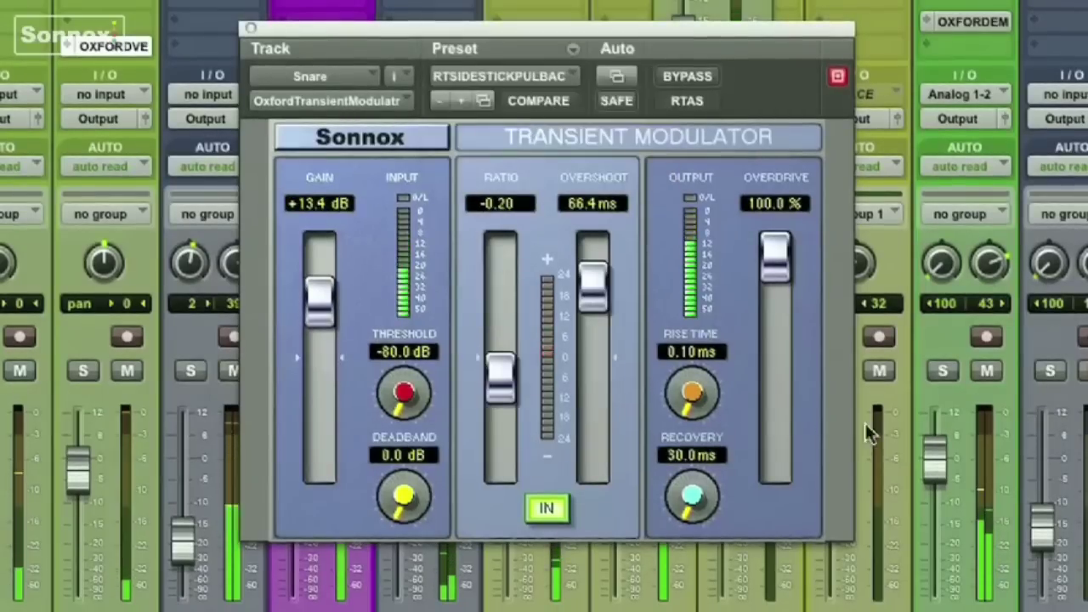
click(487, 75)
click(492, 56)
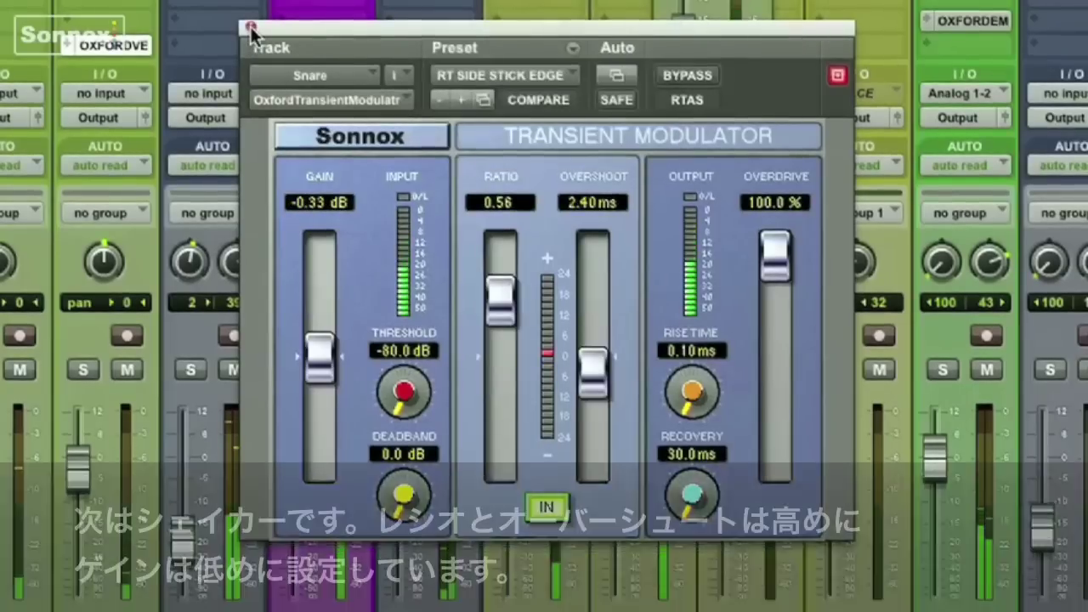
click(251, 28)
click(190, 368)
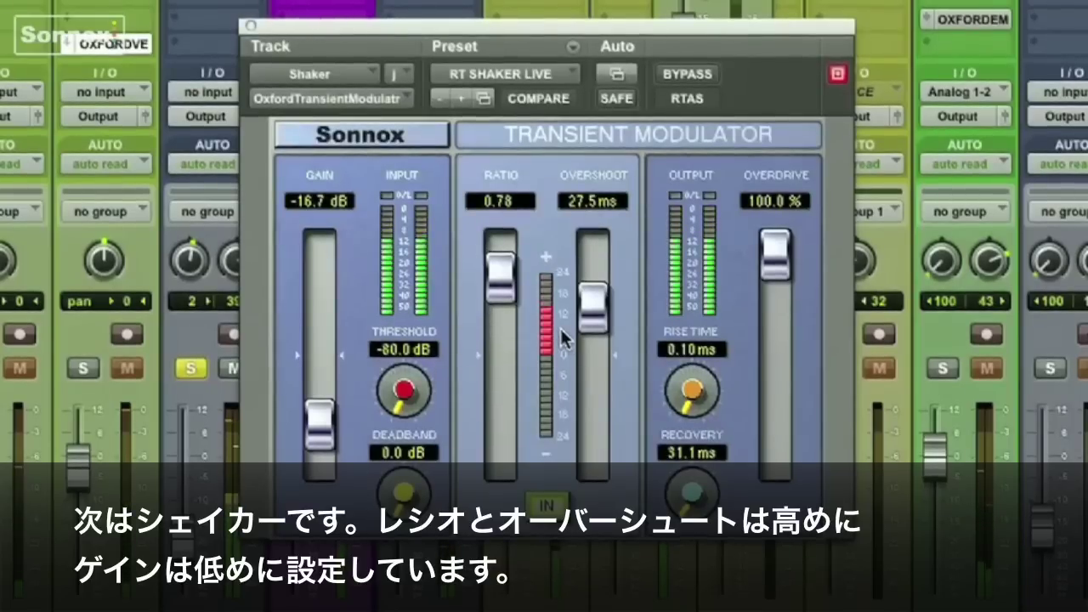
Compare factory default against RT SHAKER LIVE on the shaker, then sweep its Ratio
click(508, 73)
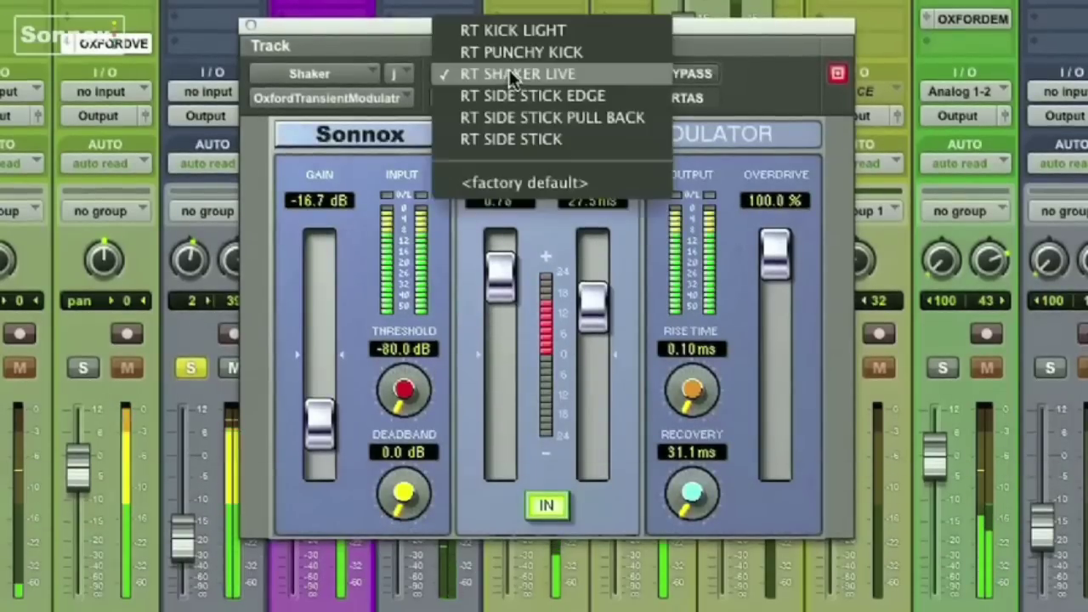
click(519, 177)
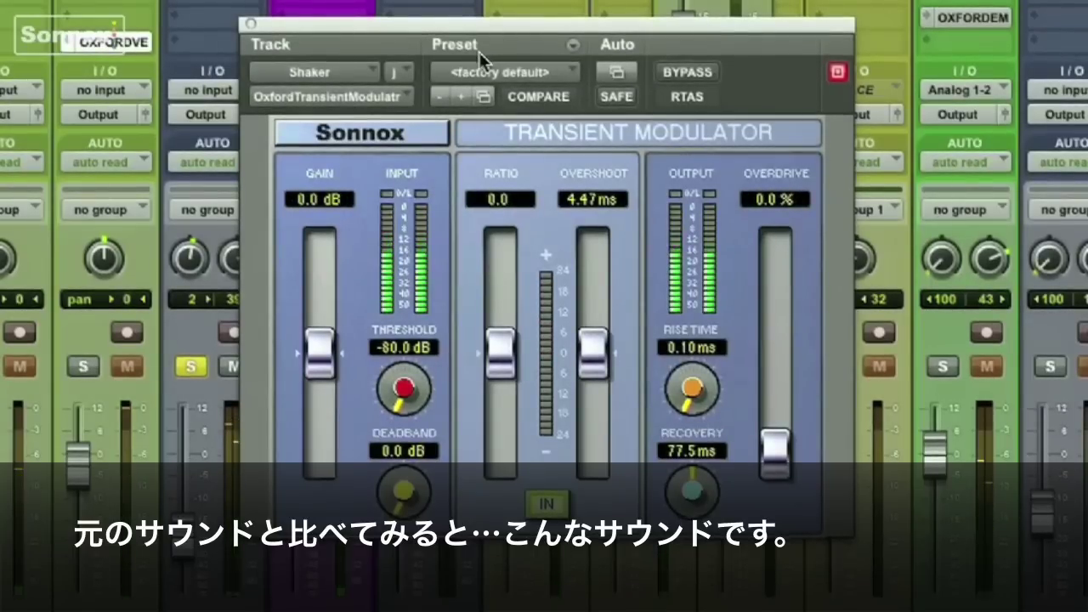
click(481, 75)
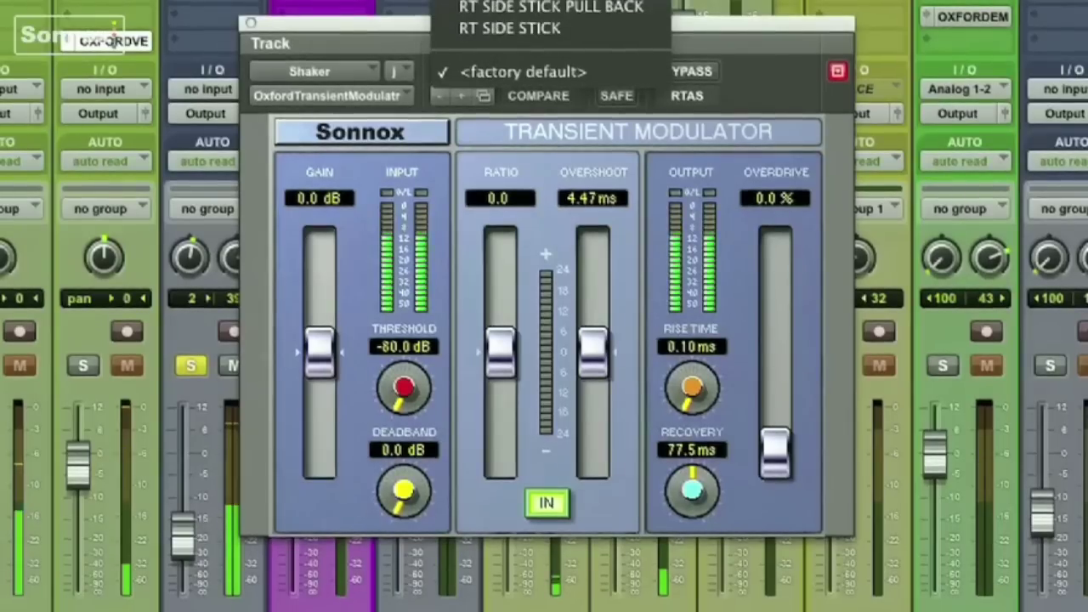
click(510, 2)
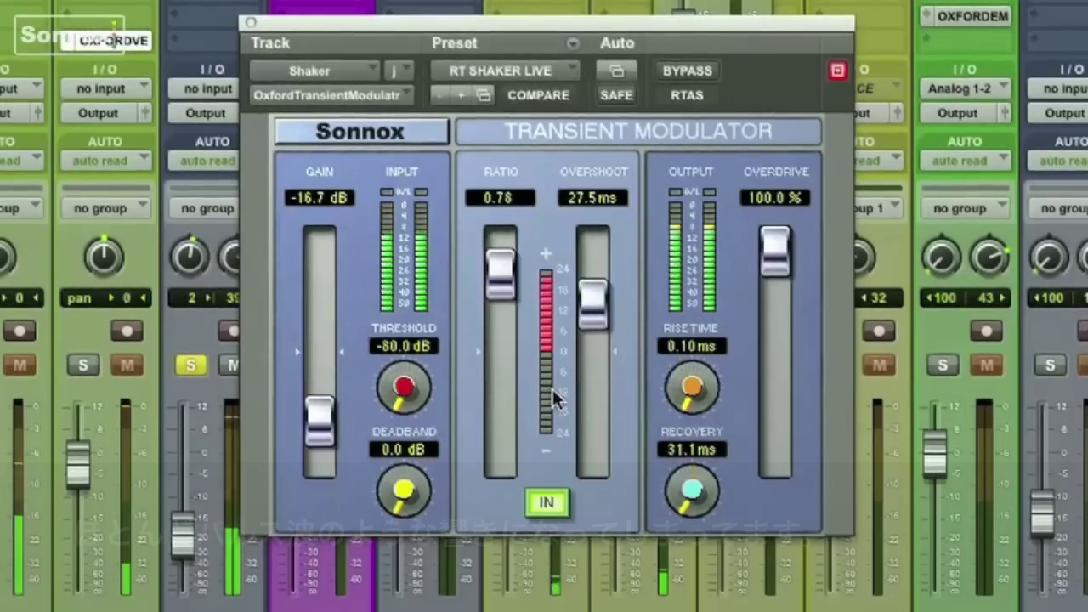
mouse_move(501, 289)
mouse_down()
mouse_move(501, 388)
mouse_move(505, 282)
mouse_up()
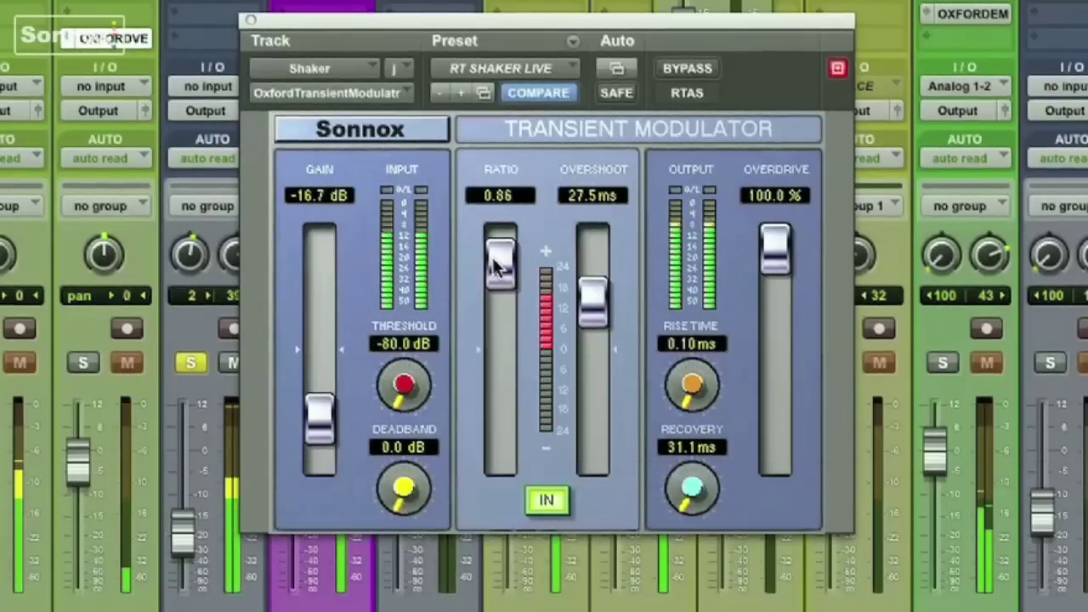
Compare factory default with RT SHAKER LIVE again, keep RT SHAKER LIVE, and clear the solos
click(514, 68)
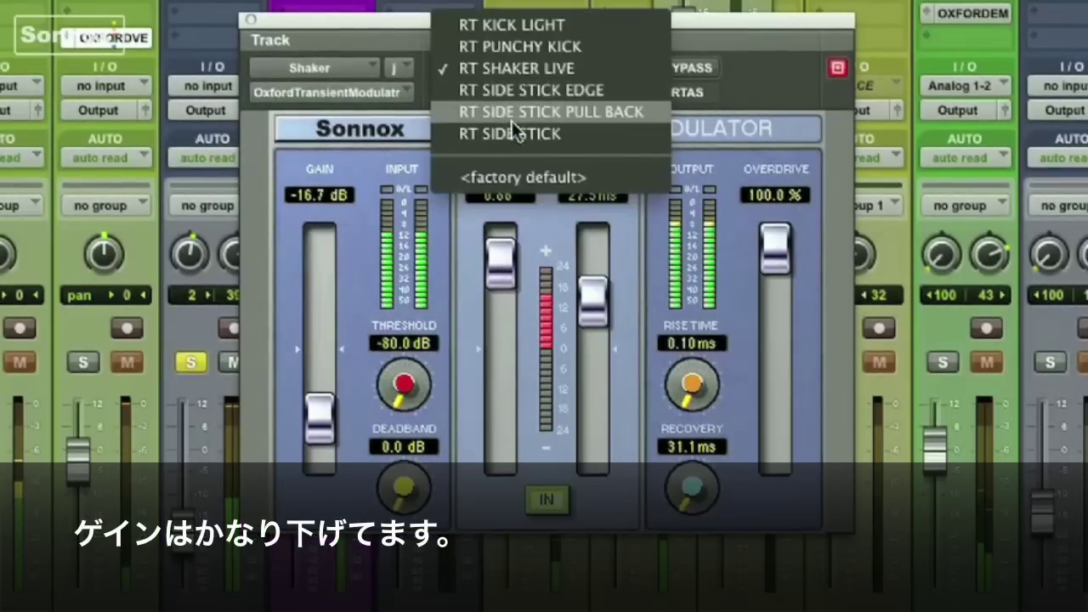
click(515, 179)
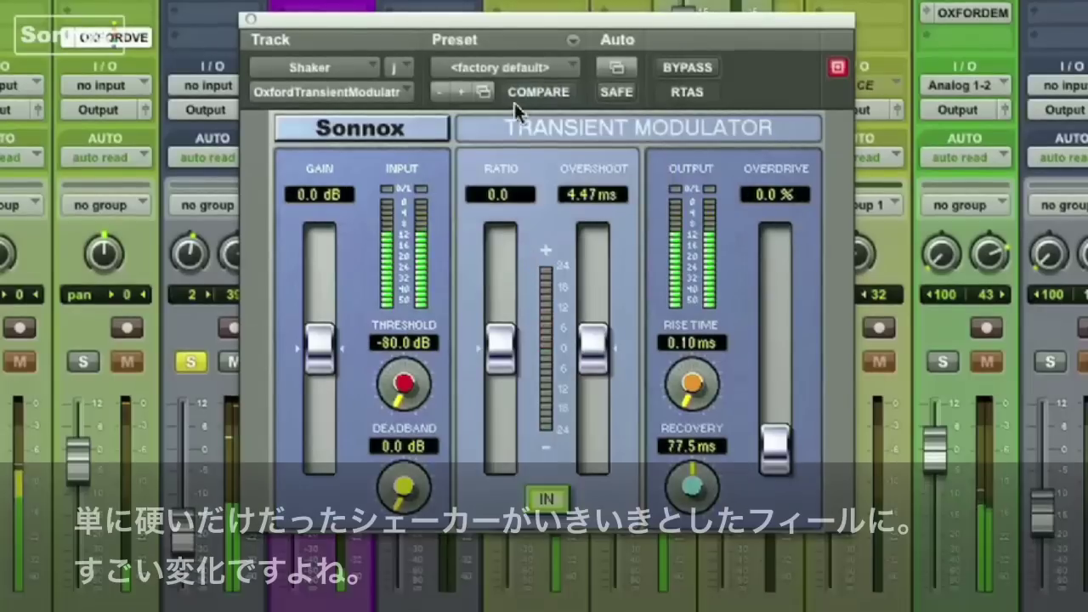
click(505, 71)
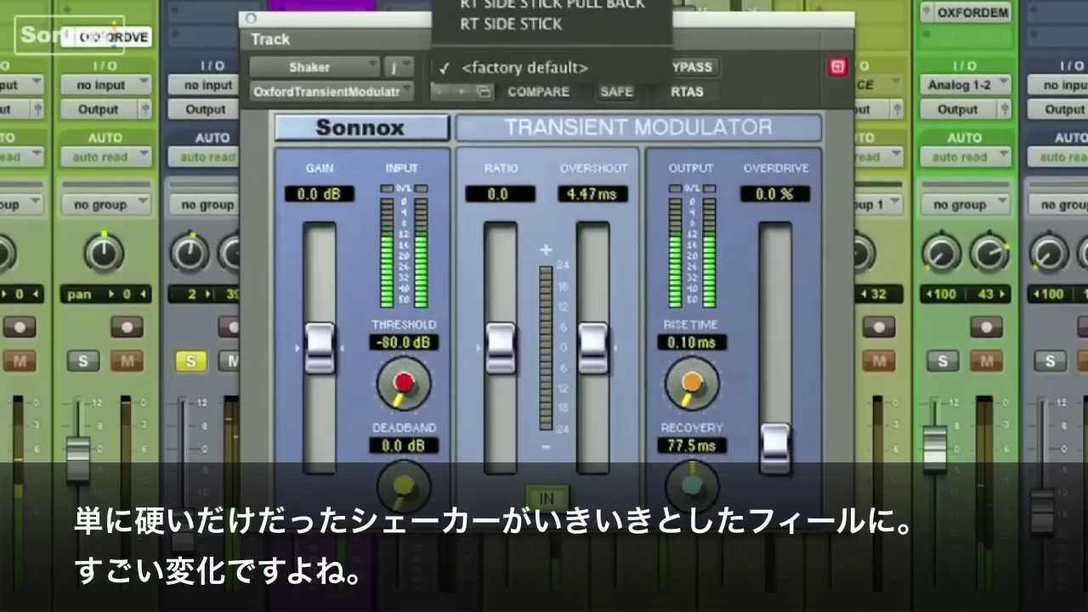
click(510, 13)
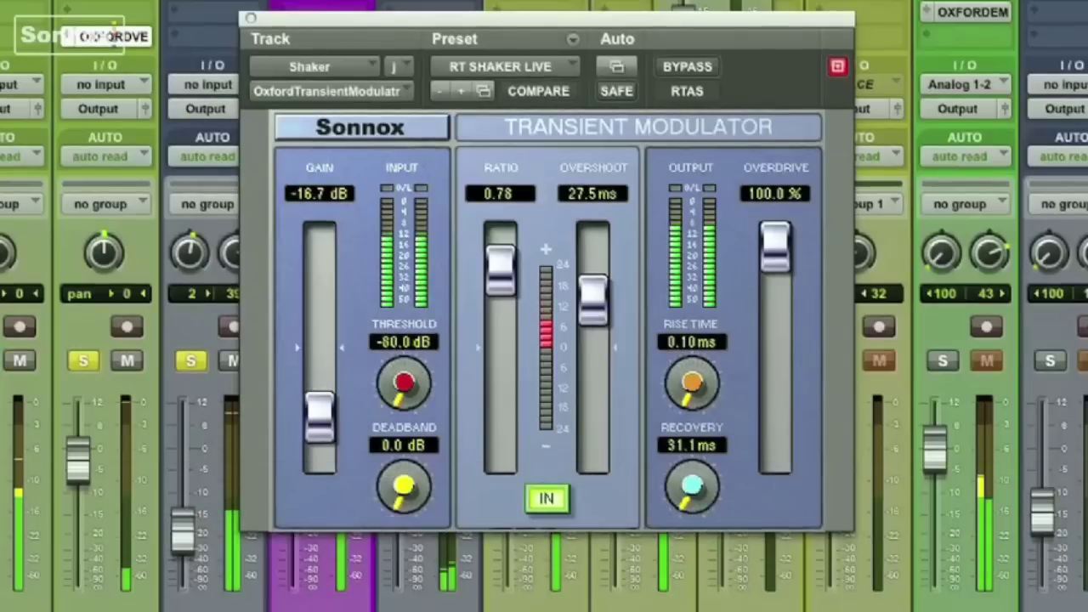
click(187, 361)
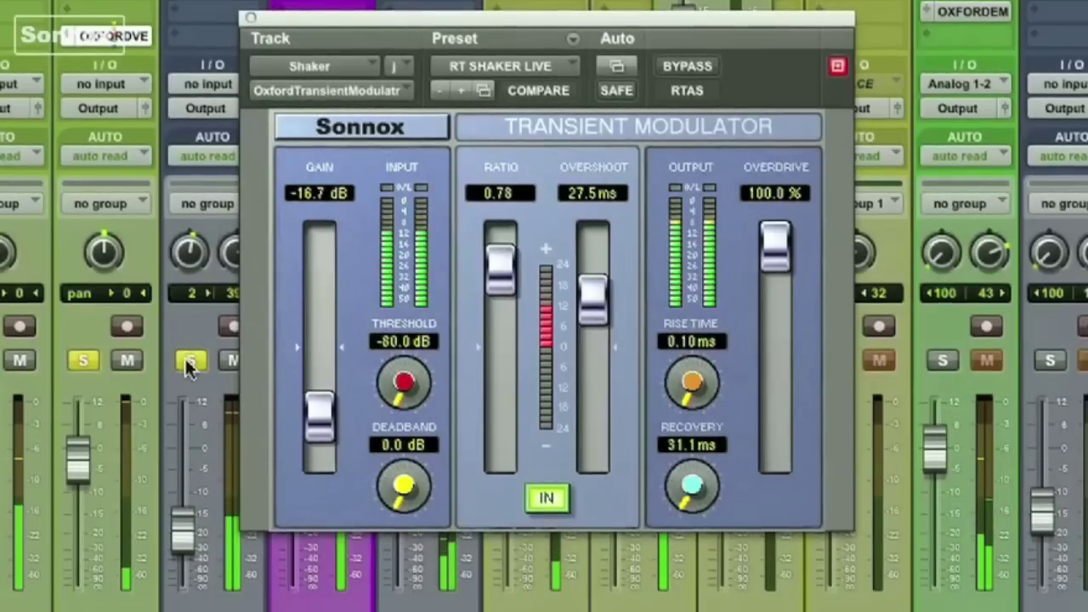
alt+click(188, 361)
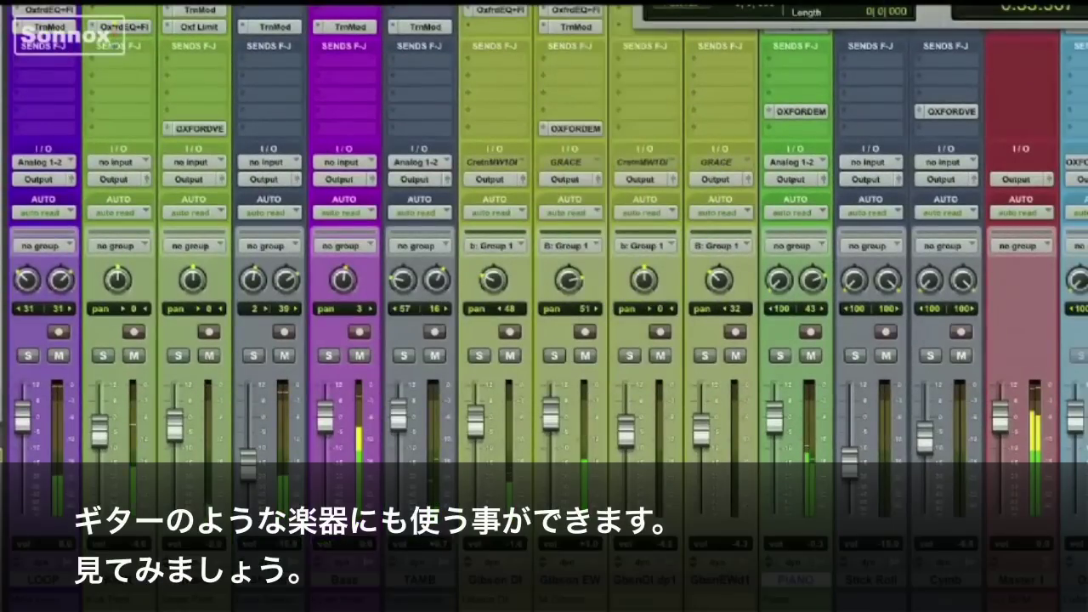
Solo the Group 1 guitars and set the Gibson EW Transient Modulator gain to about +4.91 dB
click(629, 355)
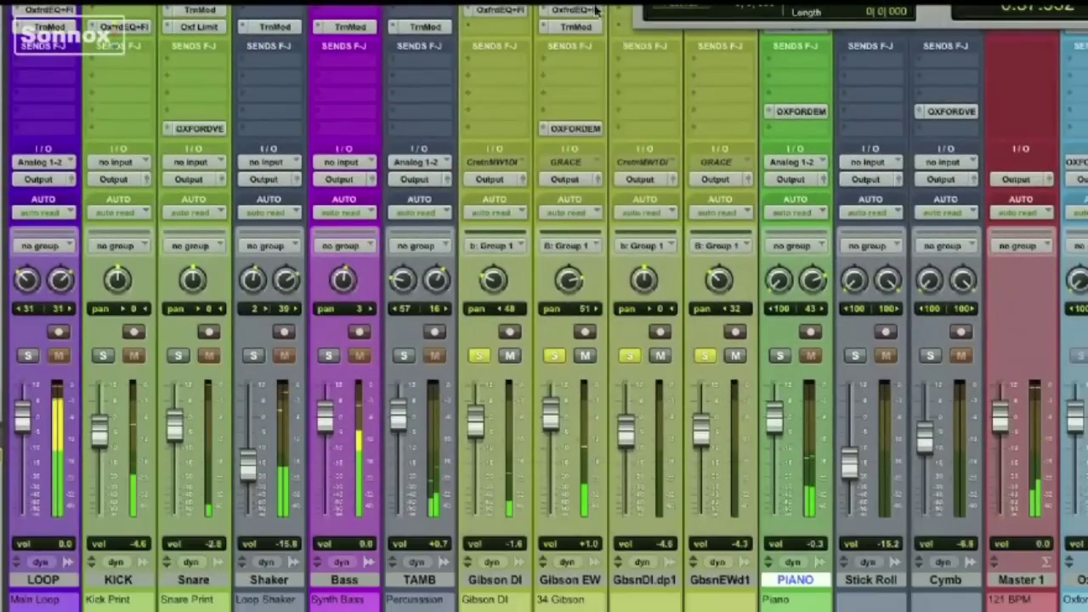
click(578, 28)
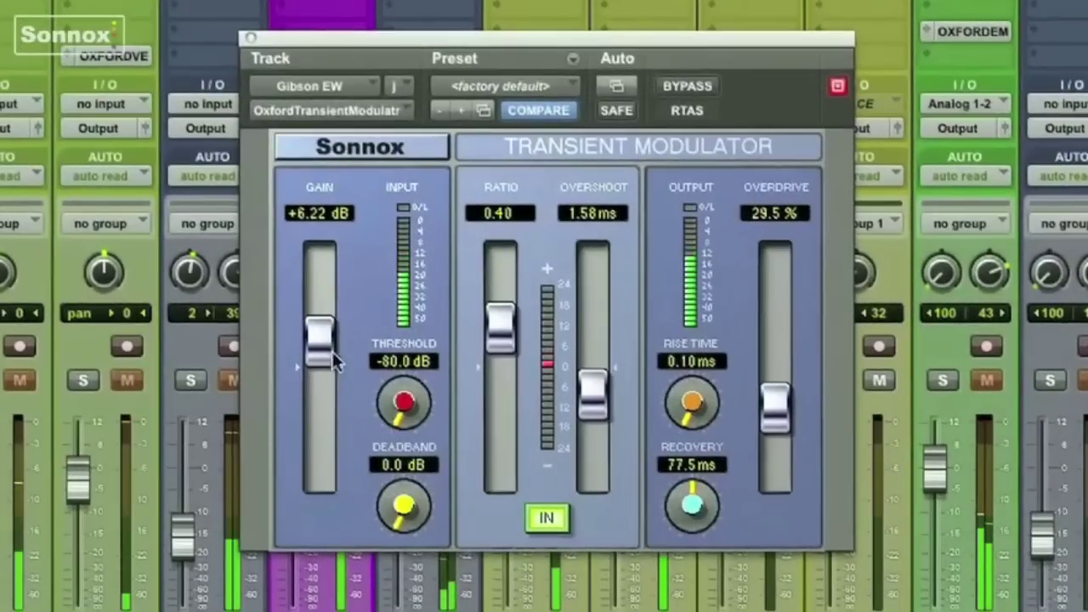
mouse_move(313, 368)
mouse_down()
mouse_move(318, 399)
mouse_move(317, 359)
mouse_up()
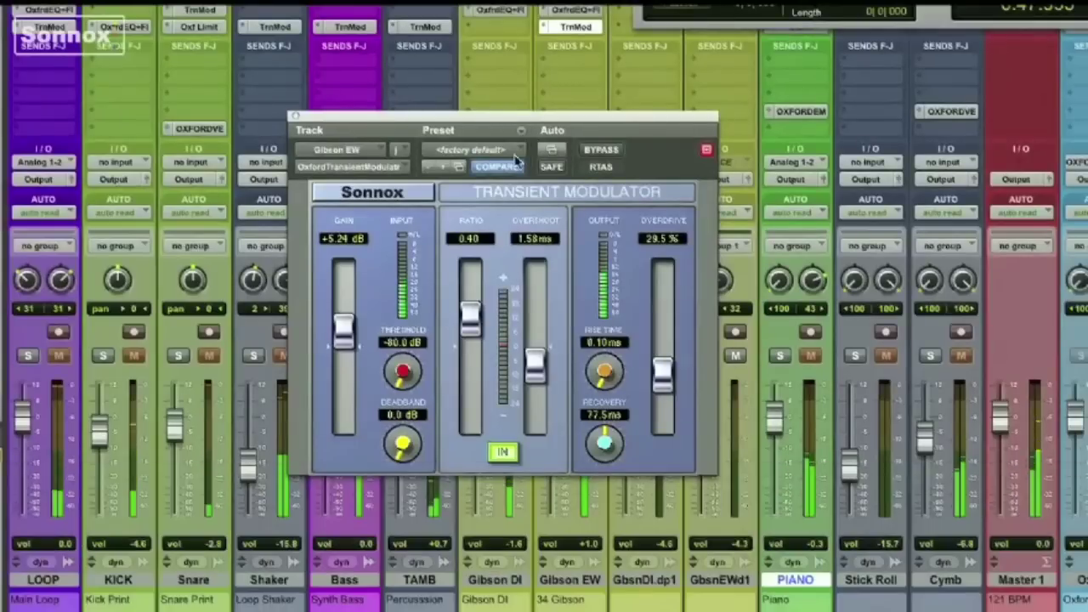
drag(477, 120, 325, 126)
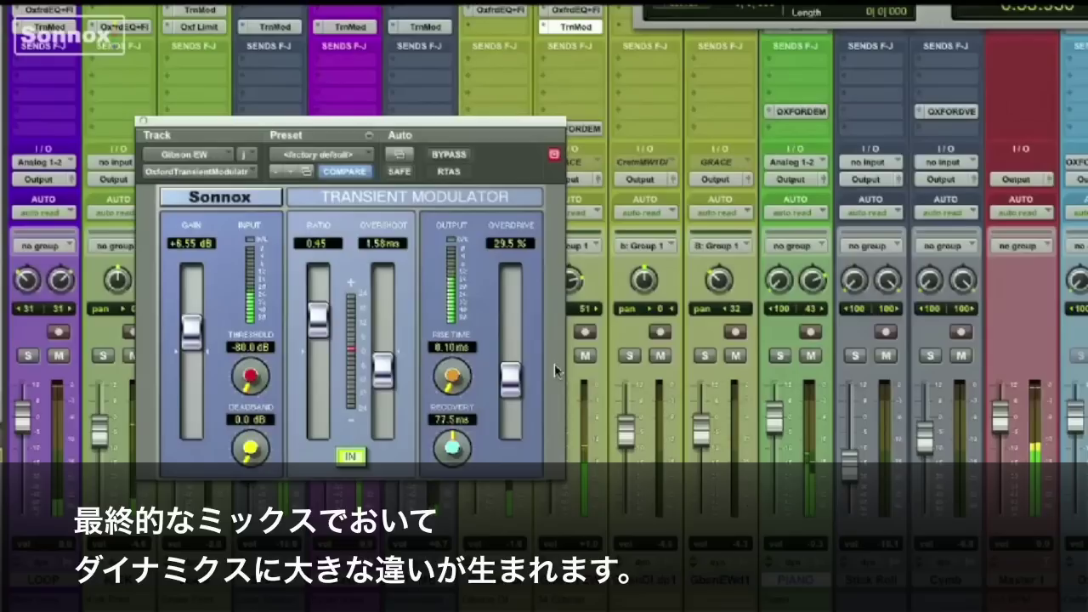
click(706, 357)
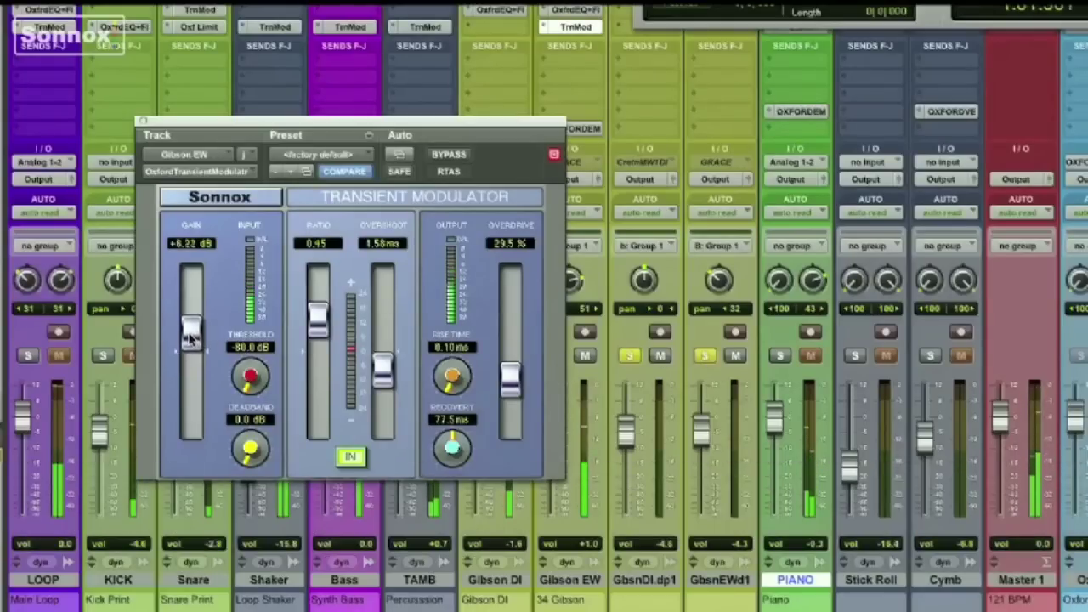
drag(191, 367, 192, 357)
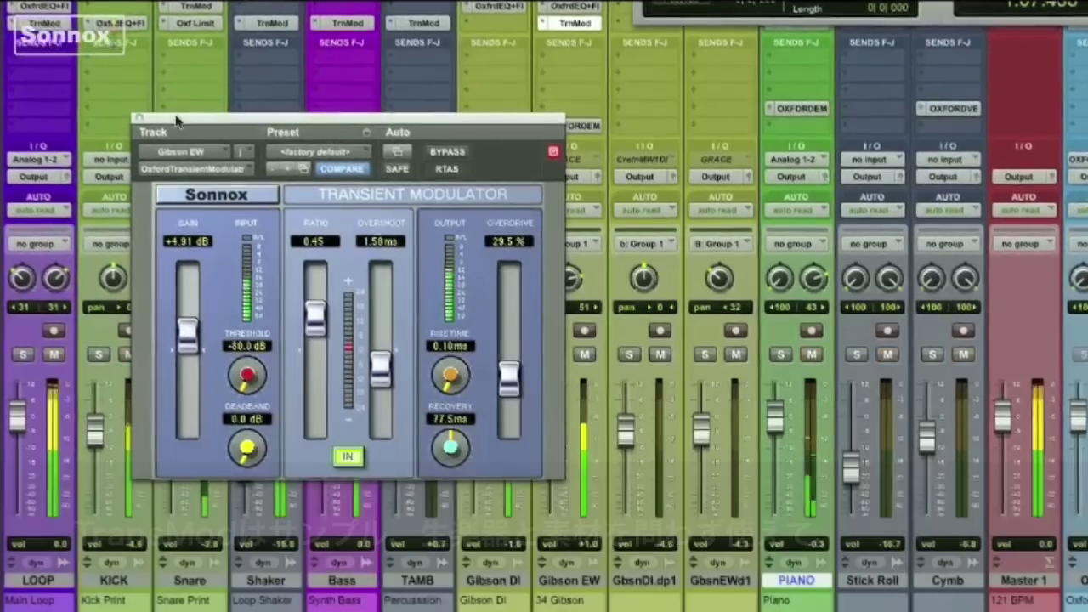
drag(183, 125, 395, 119)
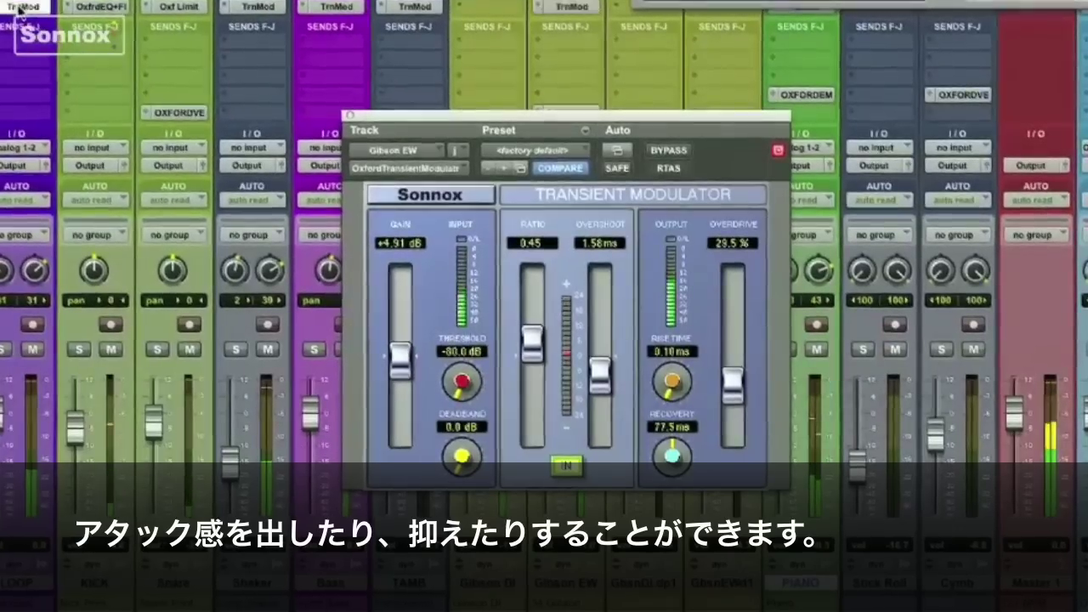